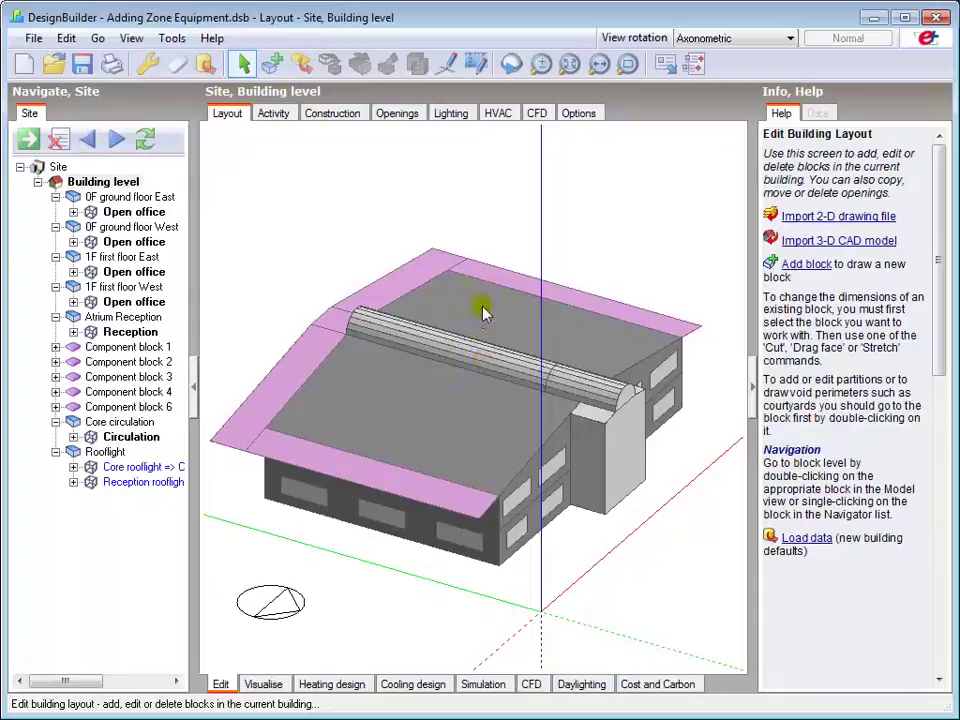
# - Check the available measurement unit systems in the international program options, leaving the settings as they are
pyautogui.click(172, 38)
pyautogui.click(200, 63)
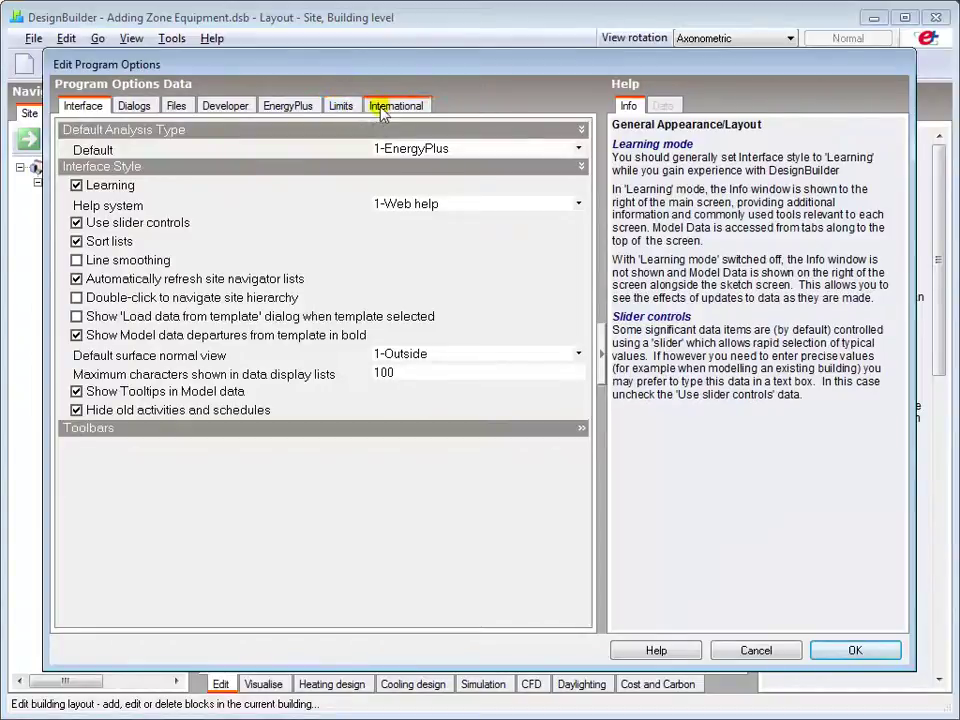
pyautogui.click(386, 107)
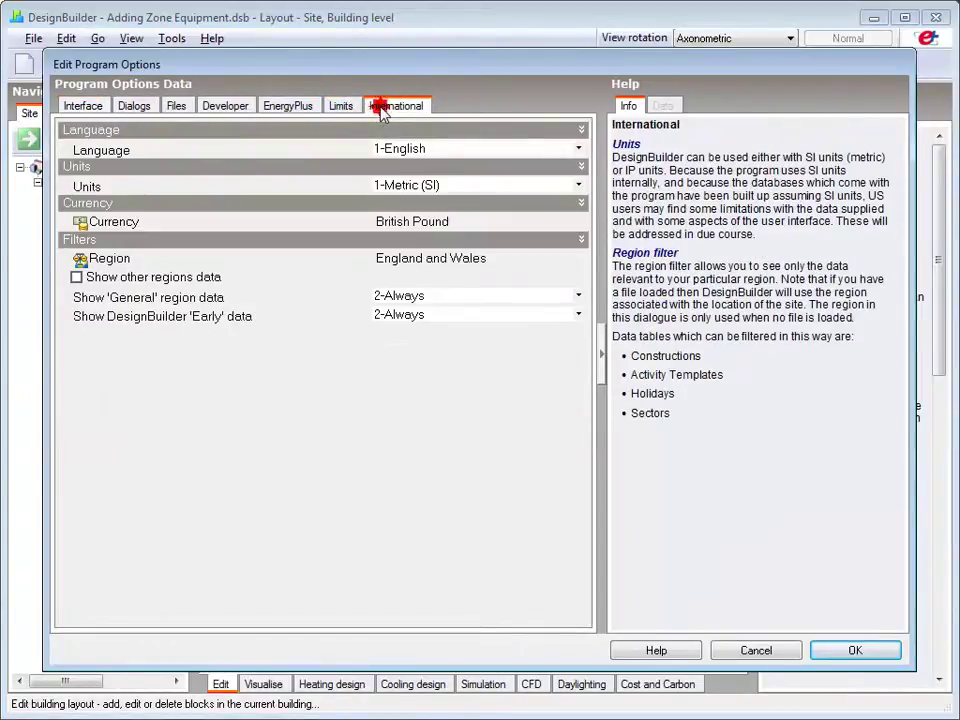
pyautogui.click(386, 184)
pyautogui.click(579, 187)
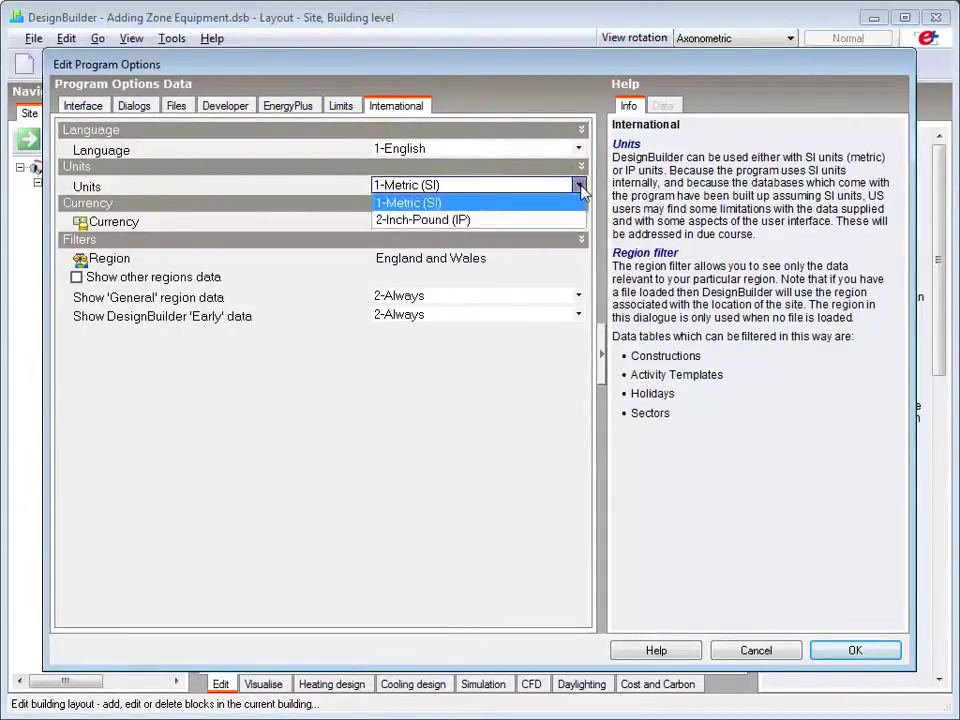
pyautogui.click(579, 187)
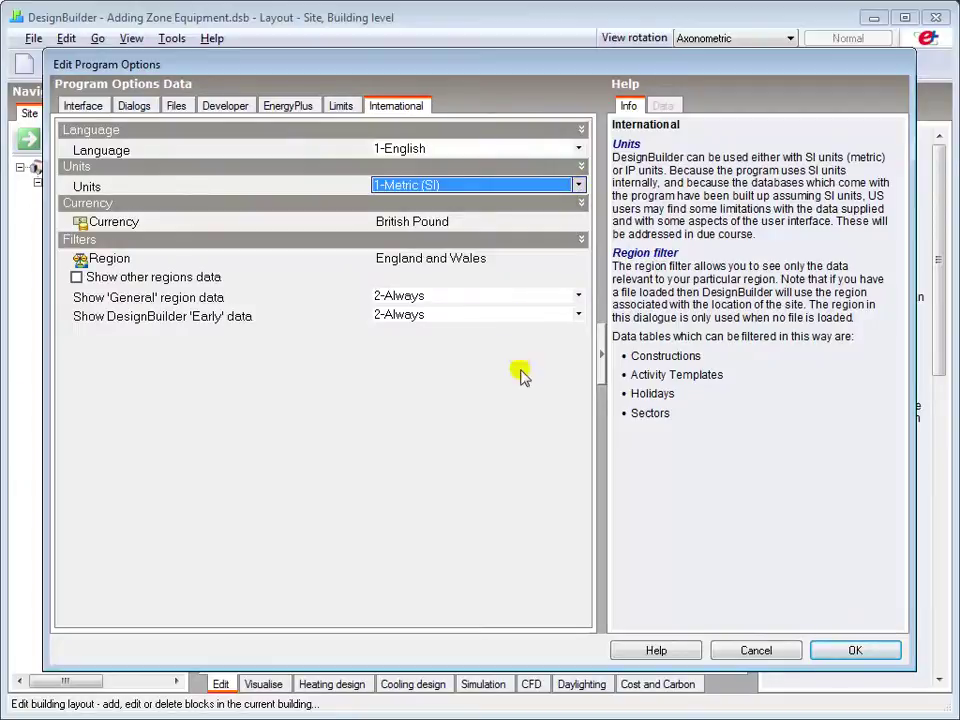
pyautogui.click(757, 651)
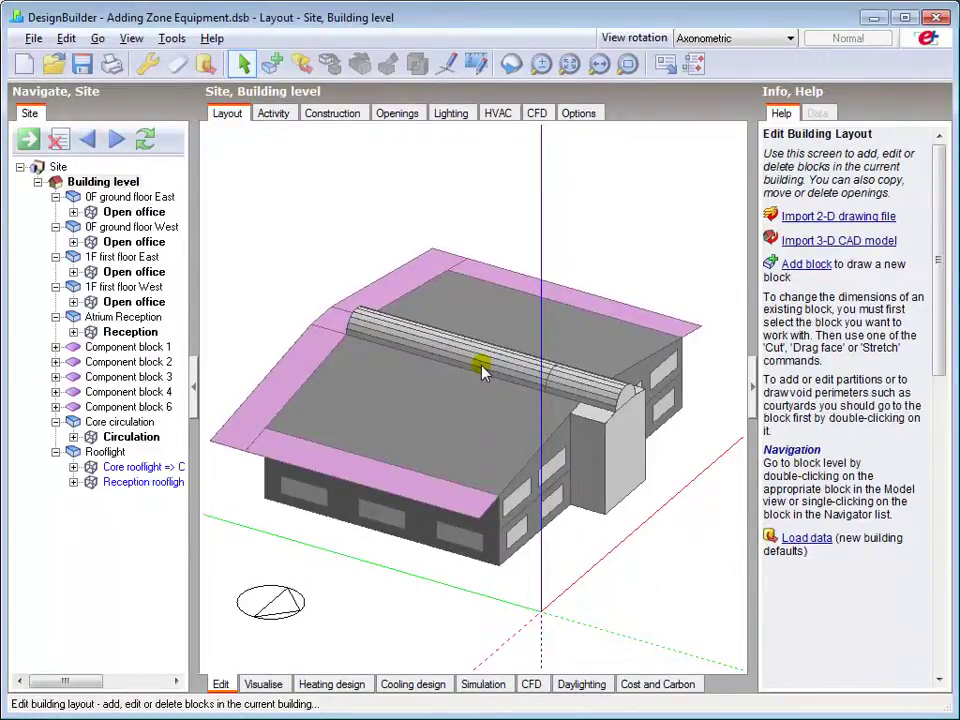
# - Review the building's construction, openings and lighting data, and return to the building layout
pyautogui.click(322, 114)
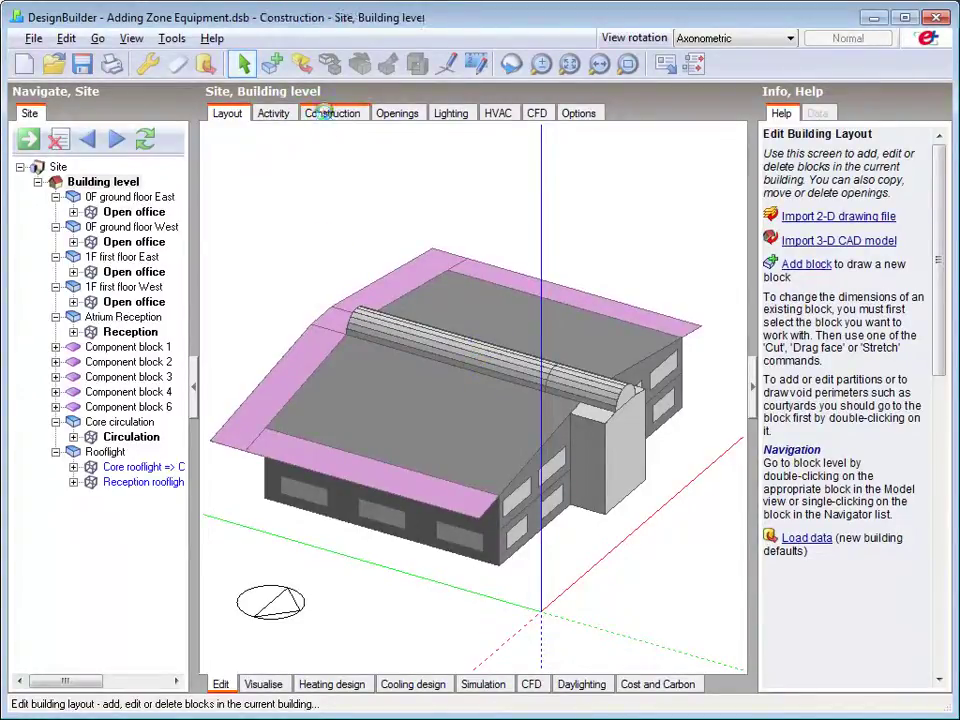
pyautogui.click(400, 115)
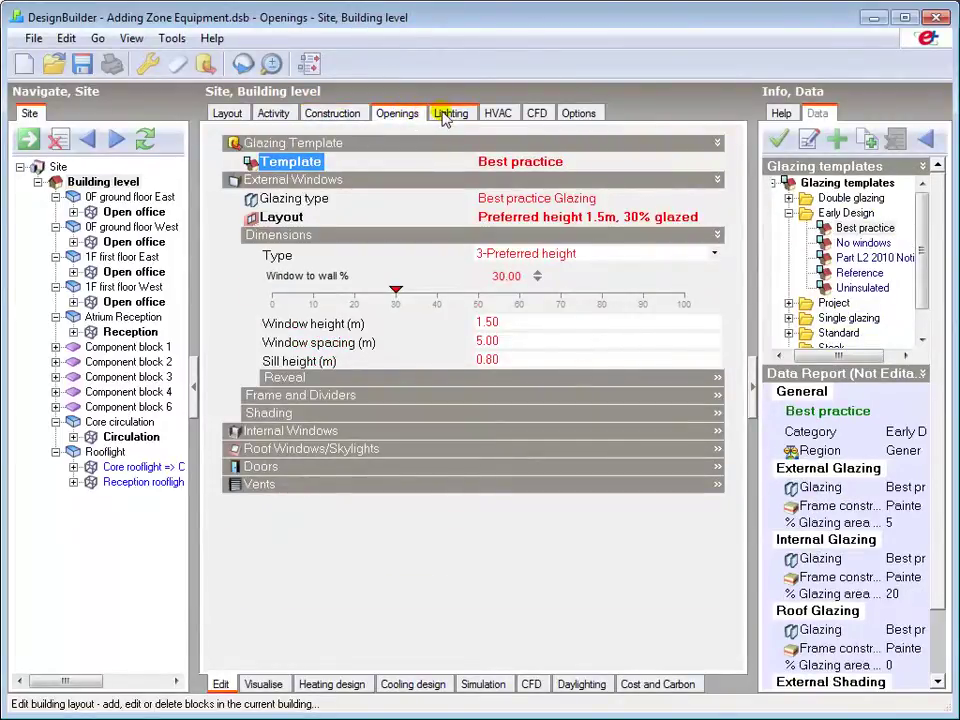
pyautogui.click(447, 116)
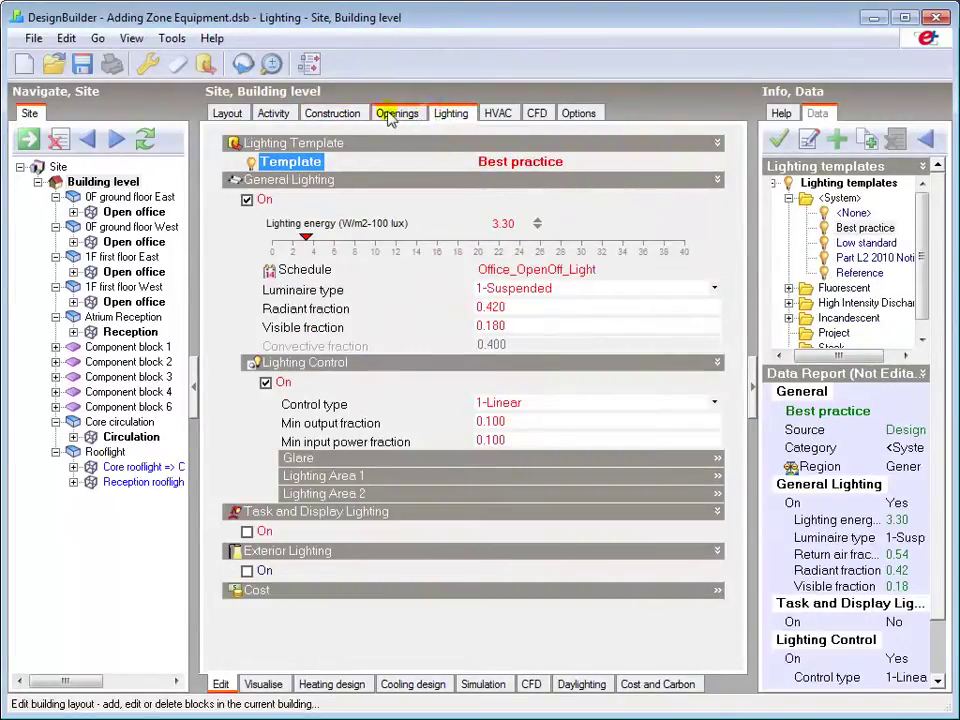
pyautogui.click(227, 116)
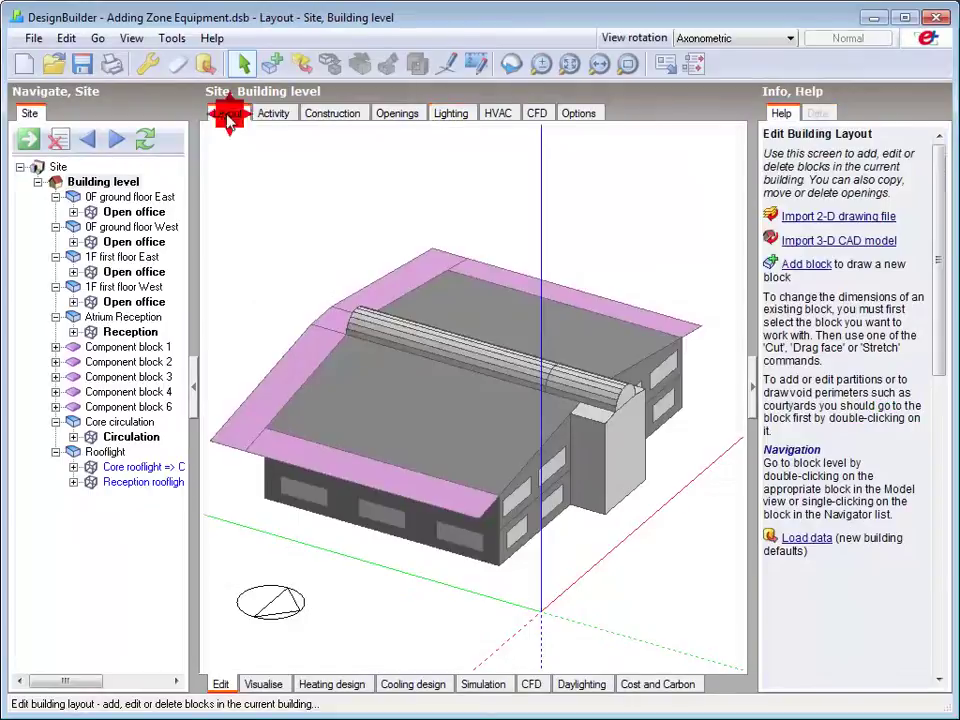
# - Set the model's HVAC detail to Detailed and its detailed HVAC activity data to 1-Simple HVAC Data
pyautogui.click(146, 66)
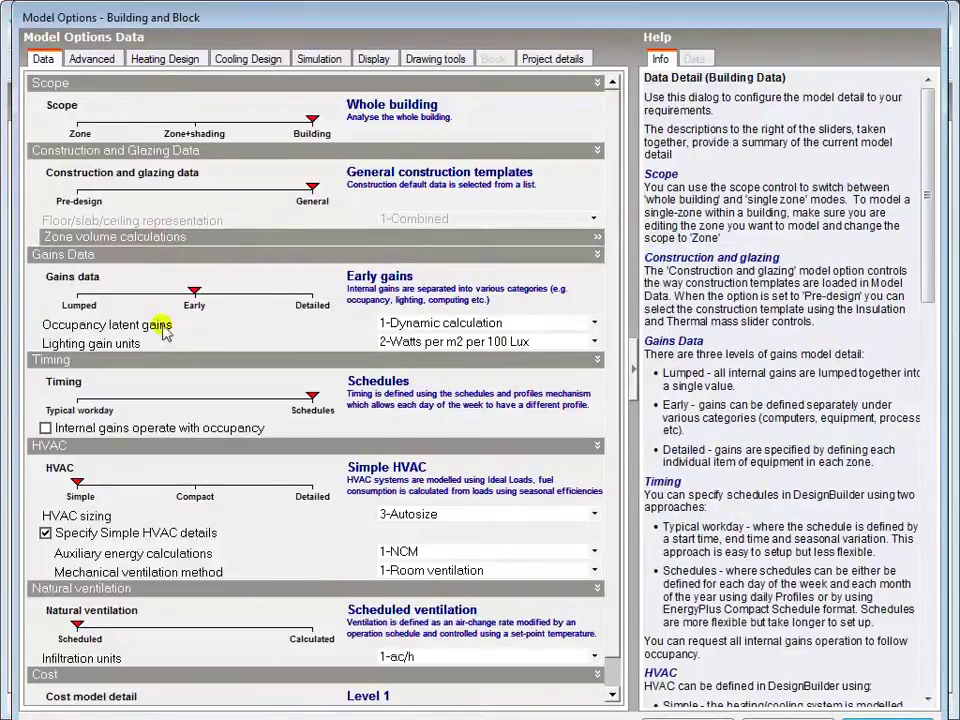
pyautogui.click(311, 488)
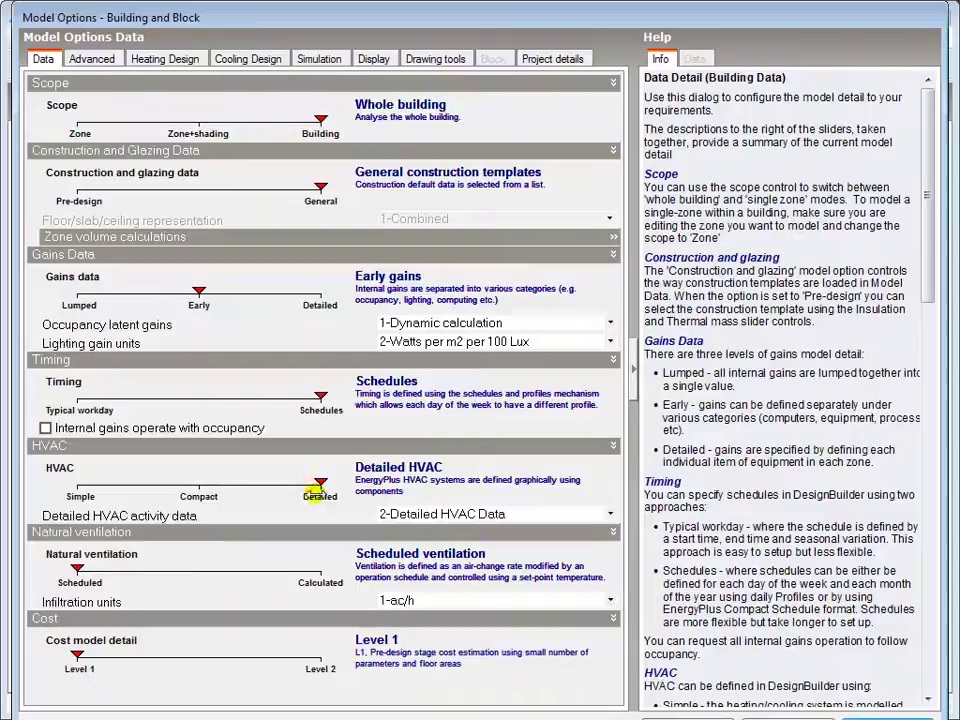
pyautogui.click(440, 513)
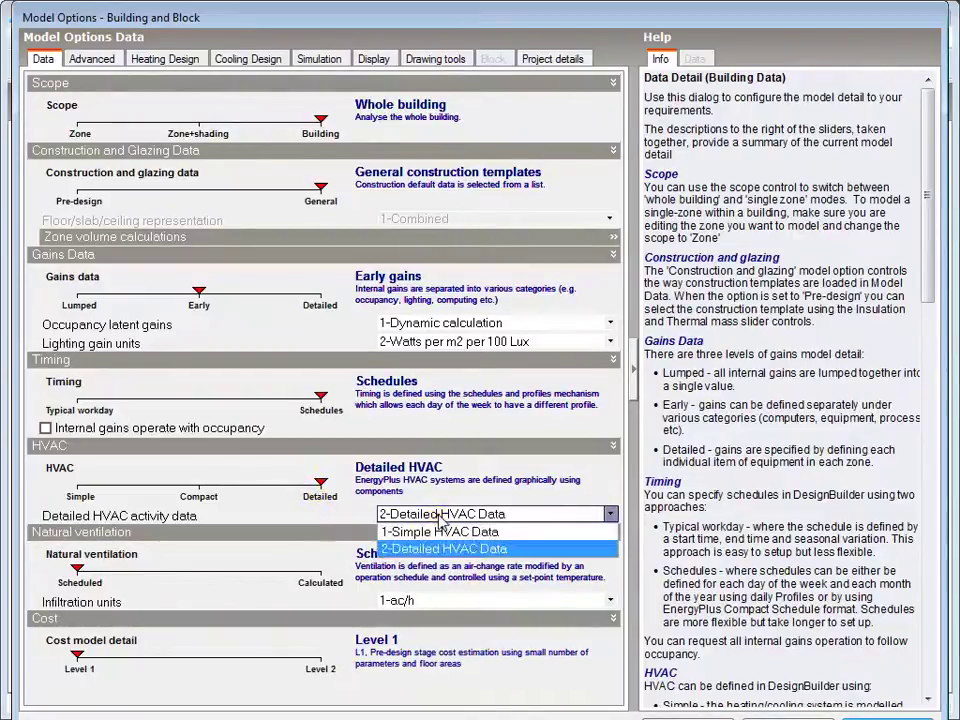
pyautogui.click(440, 532)
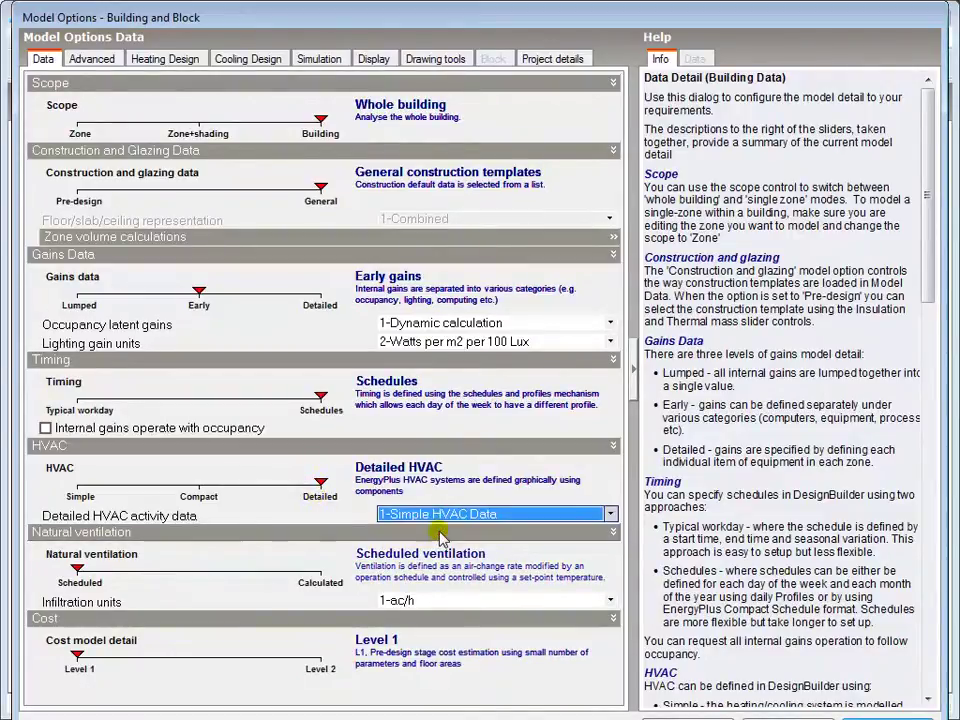
pyautogui.click(890, 716)
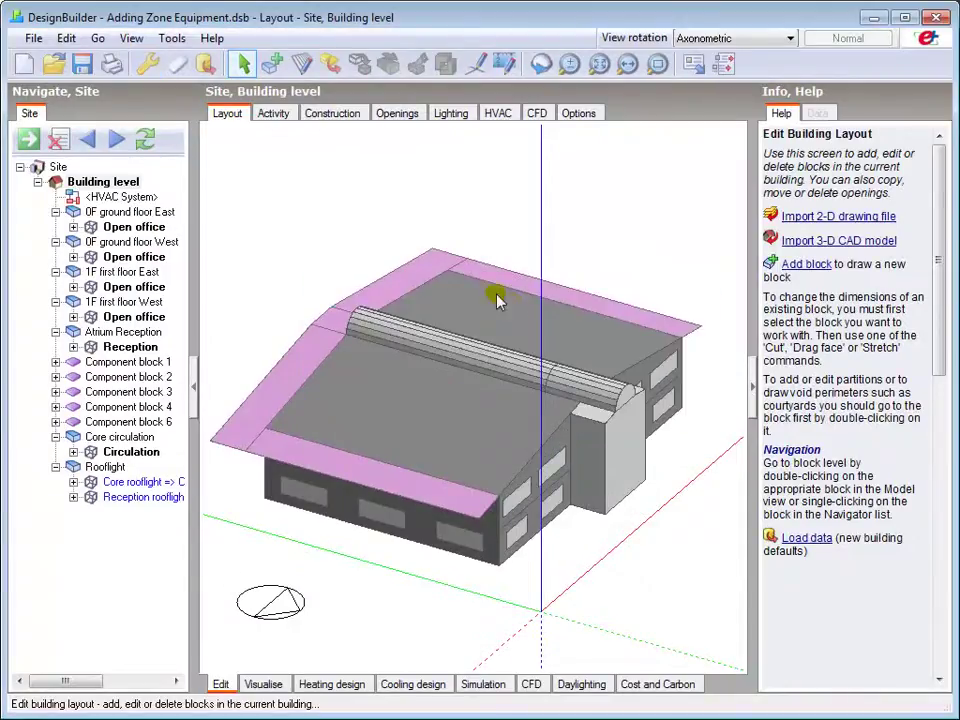
# - Place one zone group in the building's HVAC system layout
pyautogui.click(138, 196)
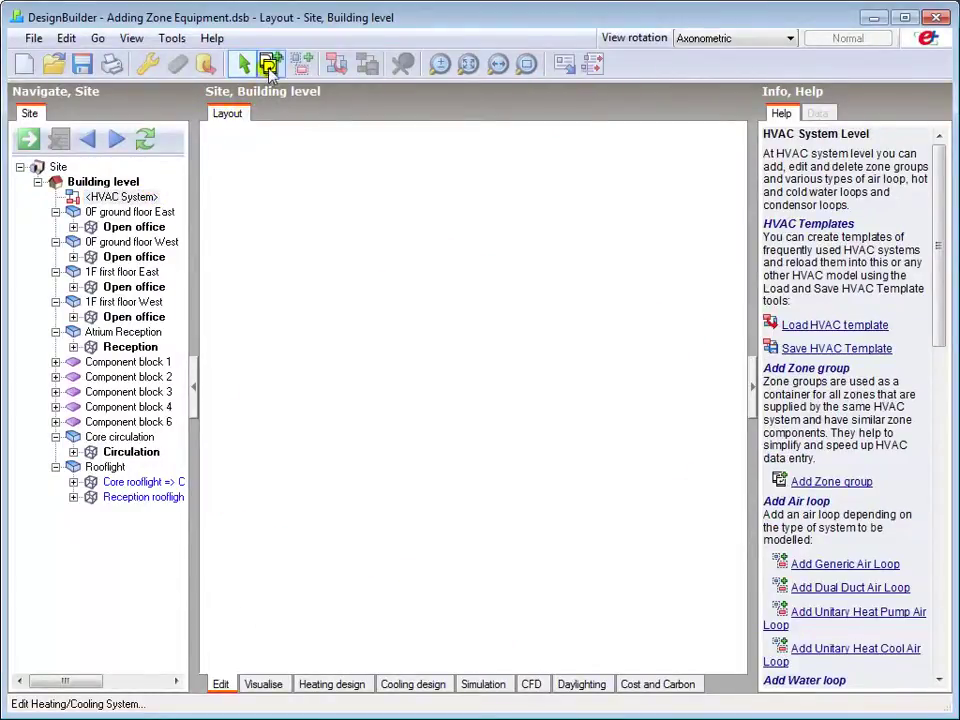
pyautogui.click(270, 68)
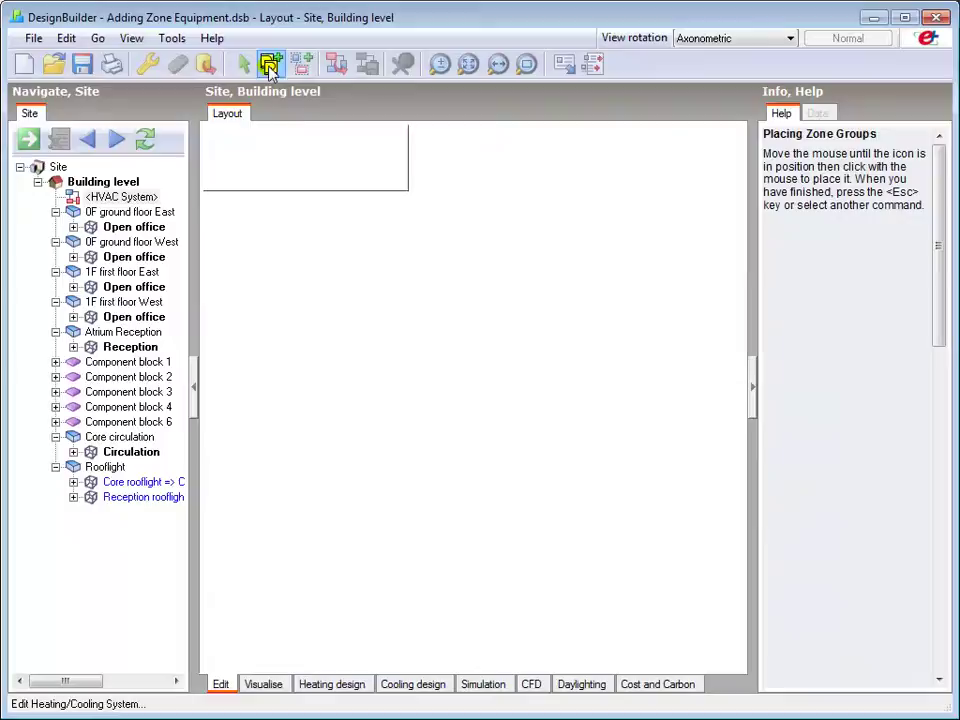
pyautogui.click(401, 304)
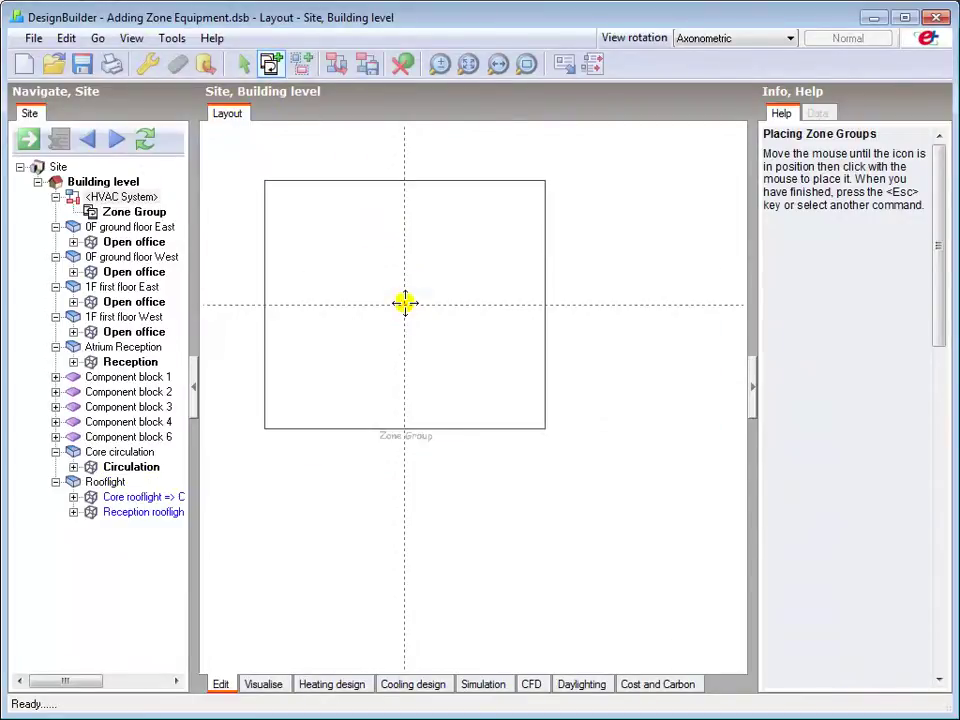
pyautogui.rightClick(404, 303)
pyautogui.click(444, 314)
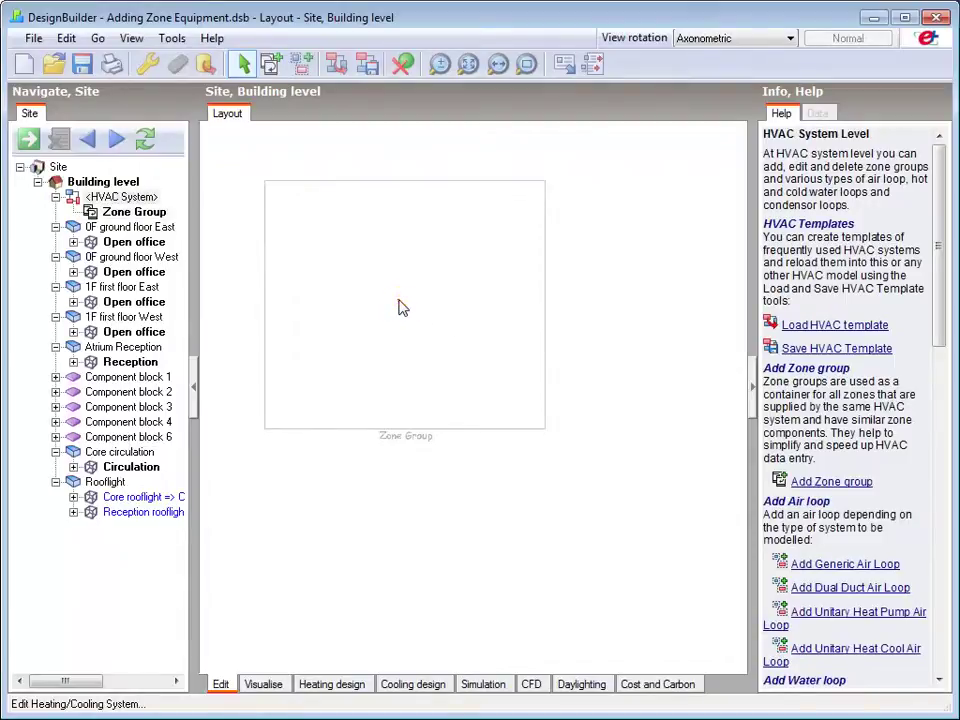
# - Include all zones of the building in the new HVAC zone group
pyautogui.click(399, 305)
pyautogui.rightClick(399, 305)
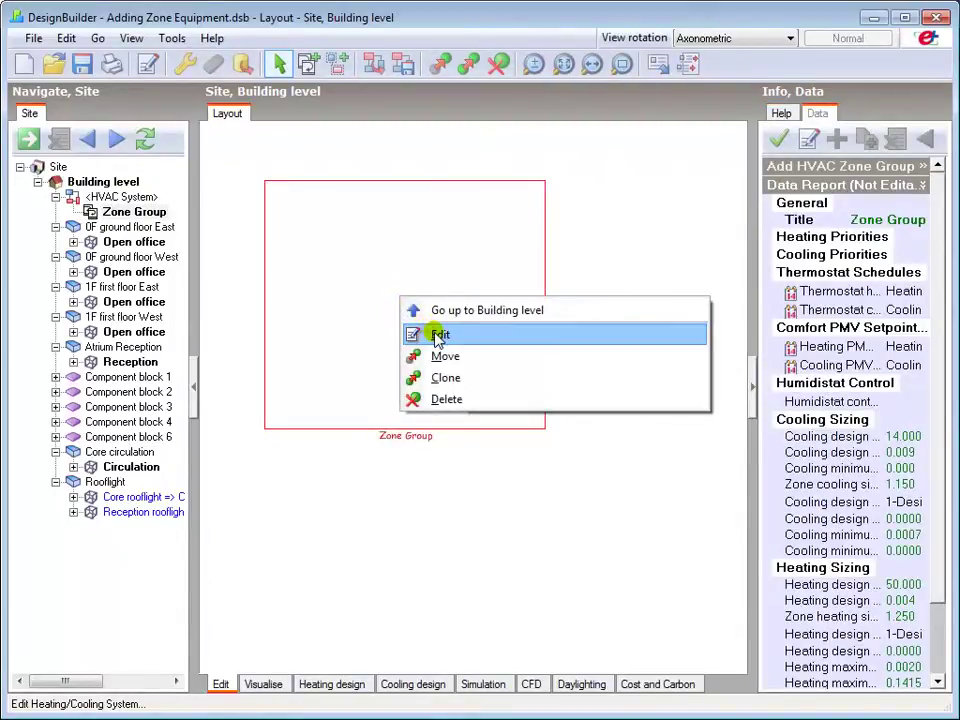
pyautogui.click(434, 333)
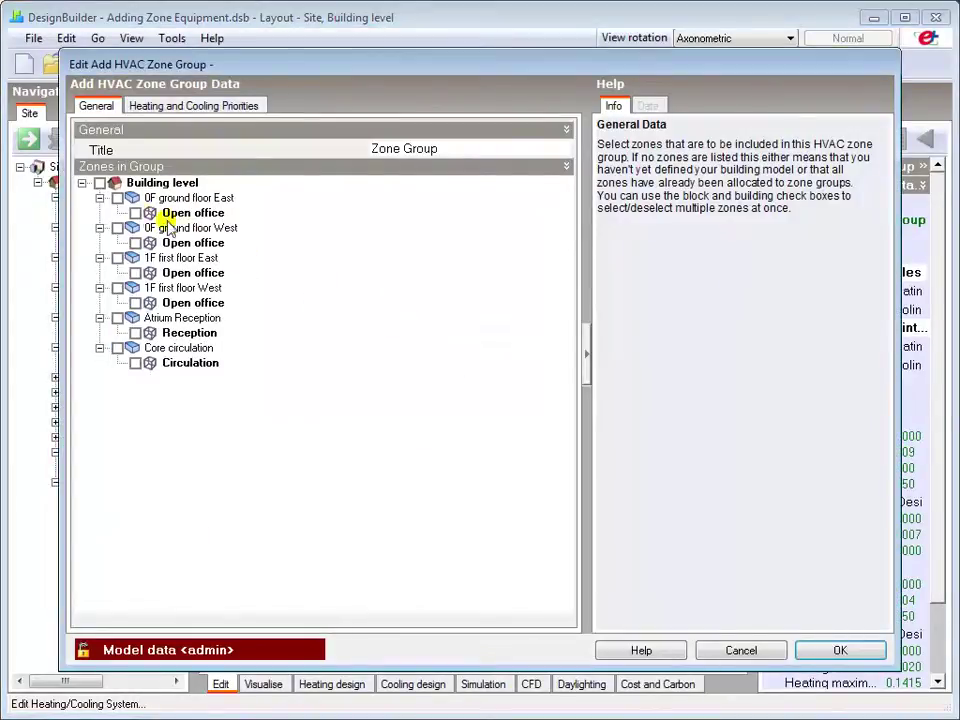
pyautogui.click(99, 184)
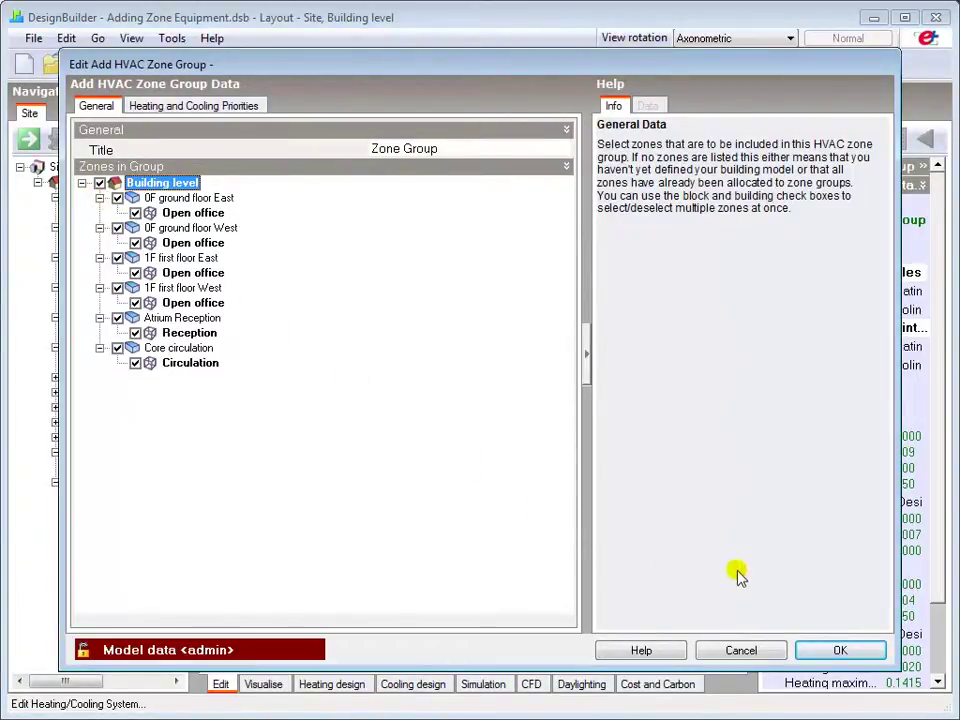
pyautogui.click(836, 650)
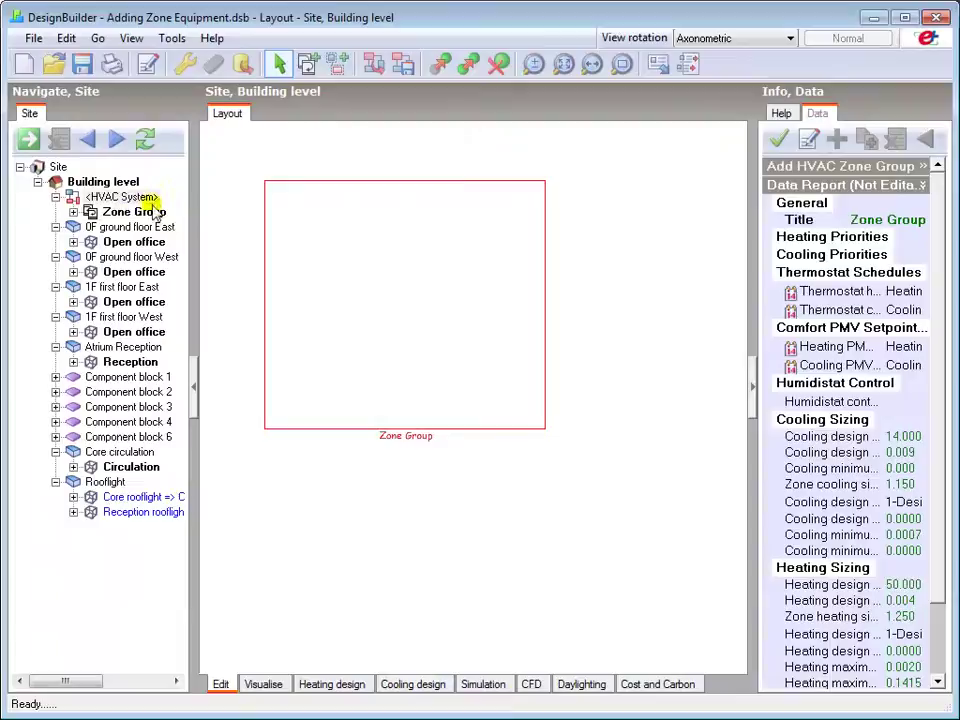
# - Set the zone heating sizing factor of the 0FGroundFloorEast:OpenOffice HVAC zone to 1.2
pyautogui.click(73, 212)
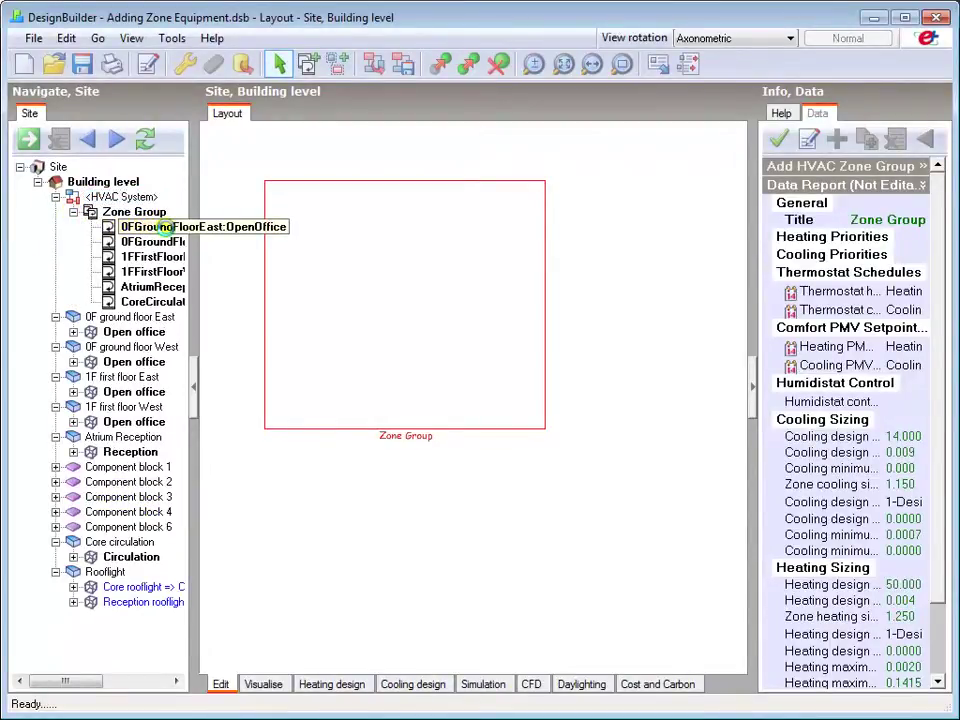
pyautogui.click(147, 228)
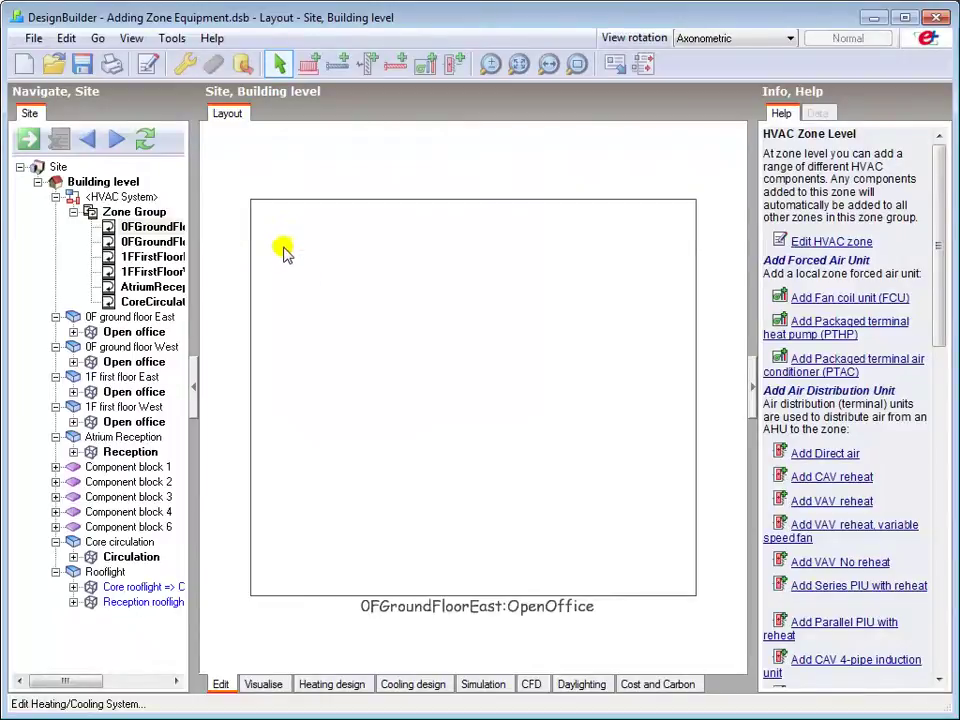
pyautogui.click(147, 66)
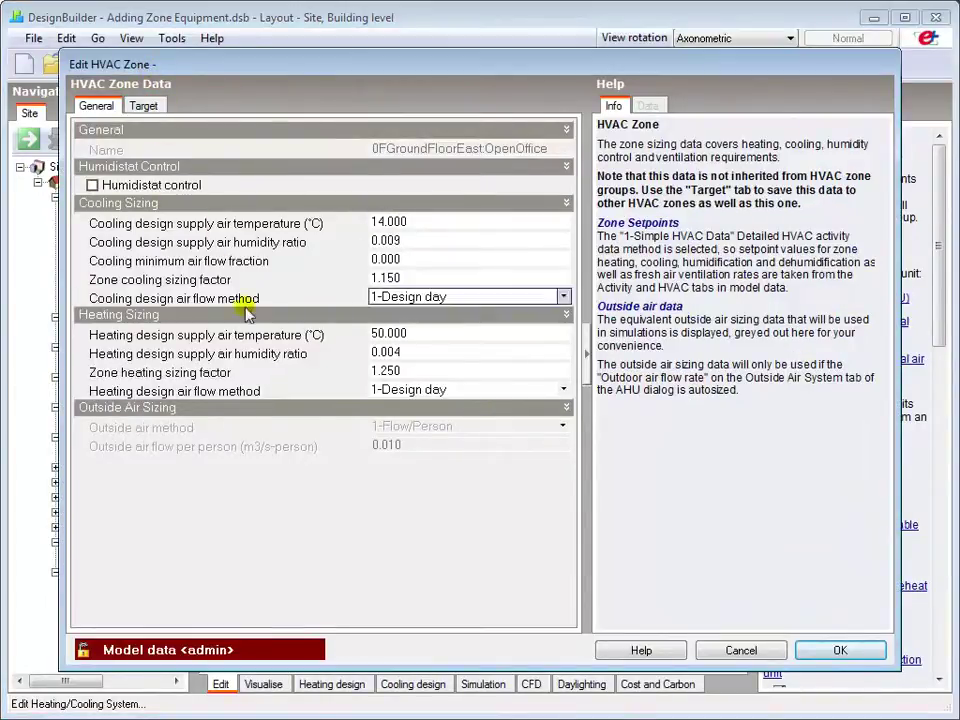
pyautogui.click(376, 370)
pyautogui.moveTo(384, 370); pyautogui.dragTo(440, 369)
pyautogui.click(441, 360)
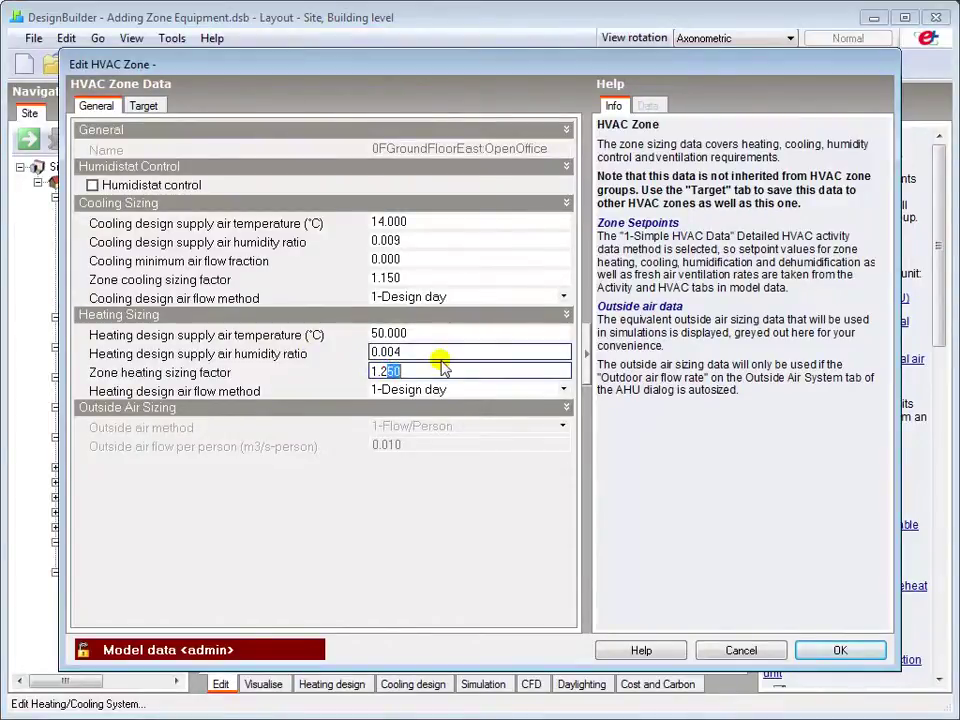
pyautogui.press('BackSpace')
pyautogui.click(354, 260)
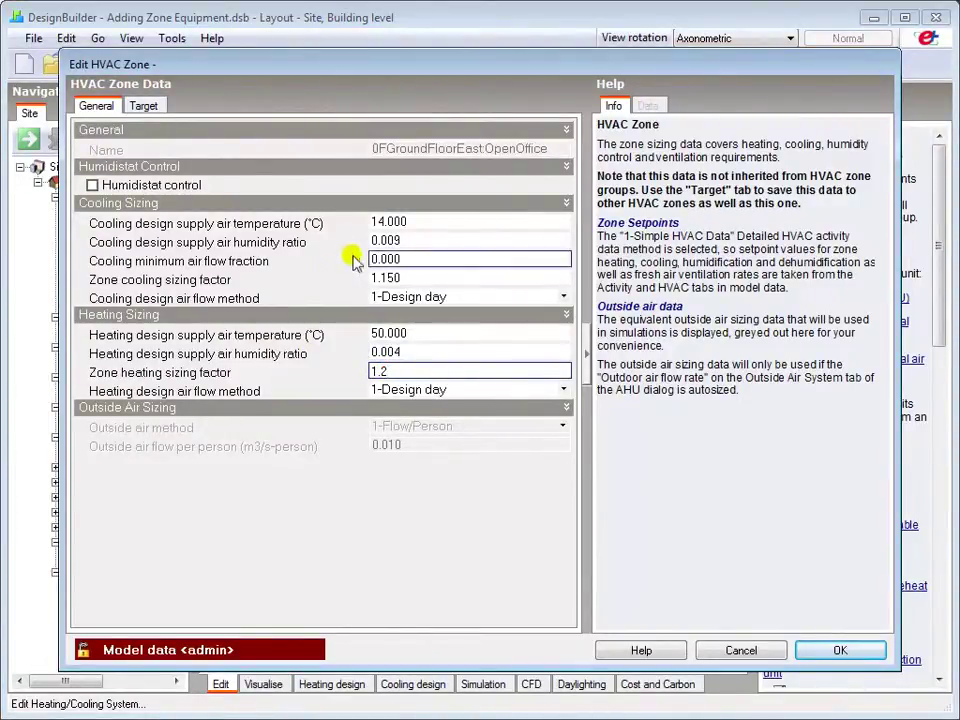
# - Apply the edited HVAC zone data to every zone in the zone group
pyautogui.click(143, 106)
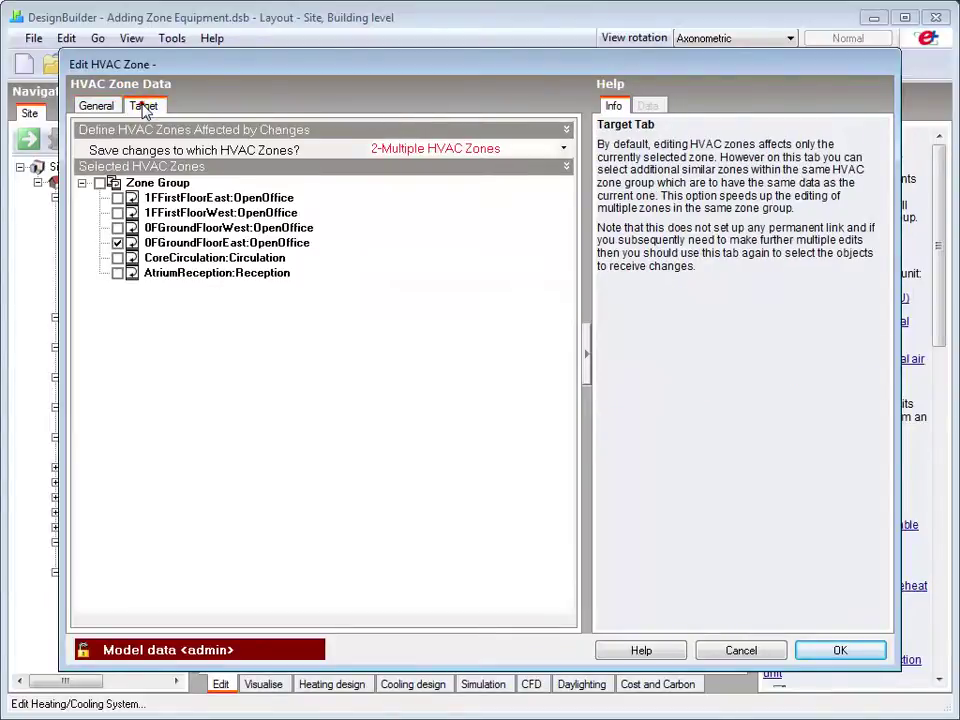
pyautogui.click(99, 183)
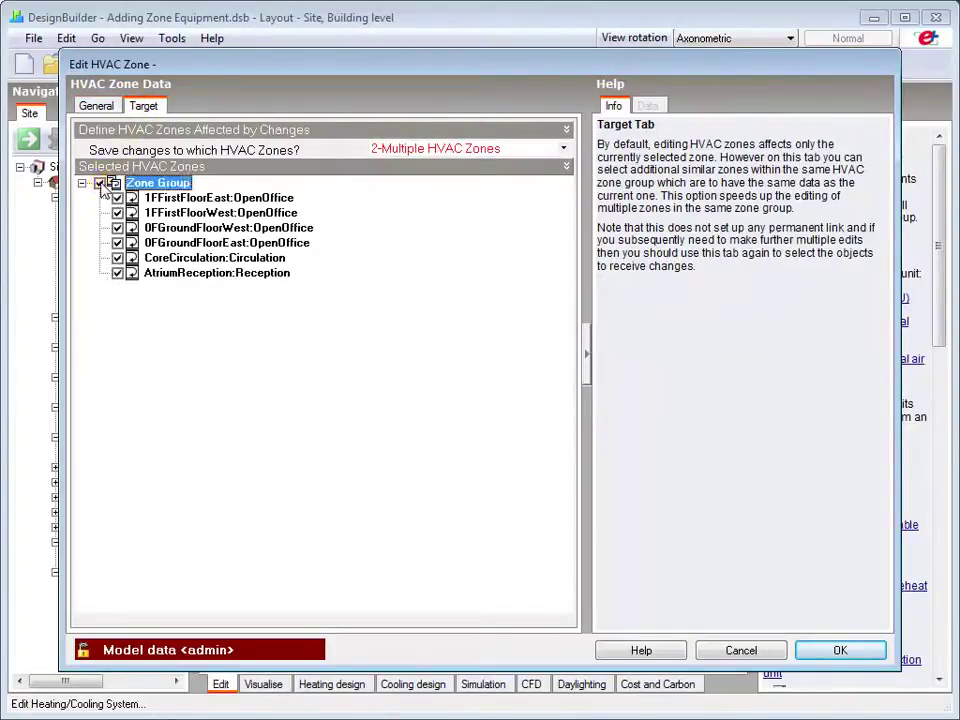
pyautogui.click(840, 651)
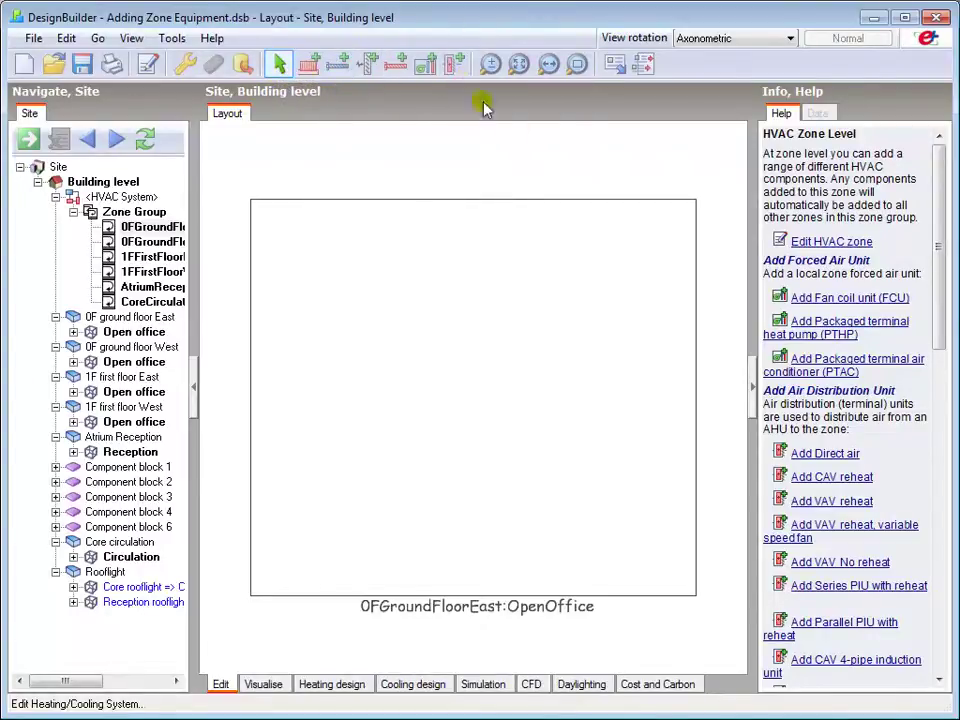
# - Add one electric convector to the 0FGroundFloorEast:OpenOffice zone and end heater placement
pyautogui.moveTo(939, 249); pyautogui.dragTo(944, 393)
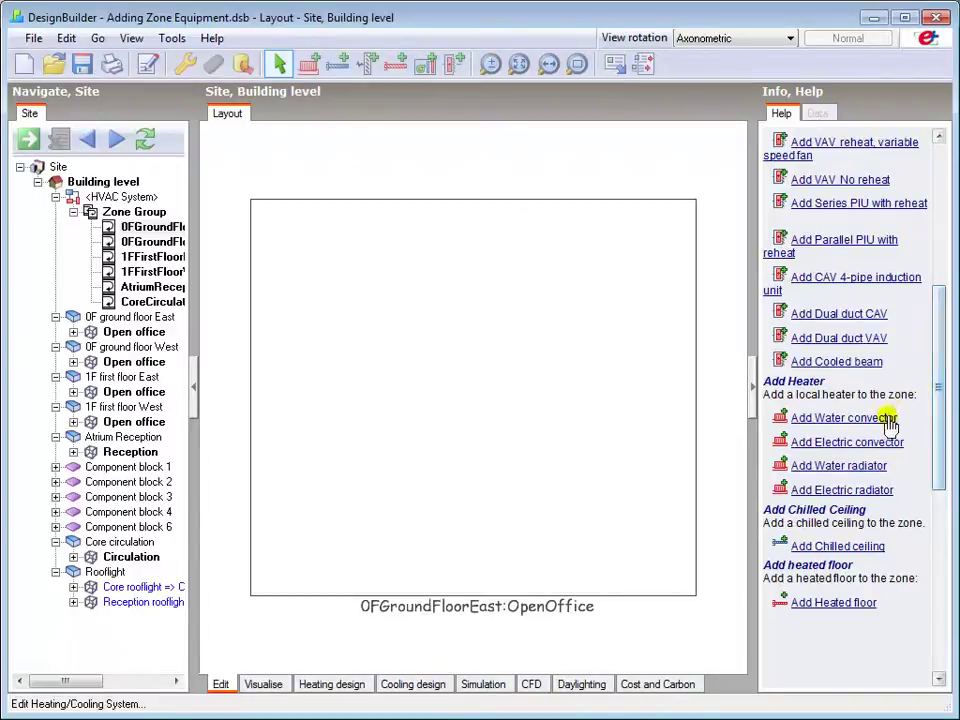
pyautogui.click(830, 442)
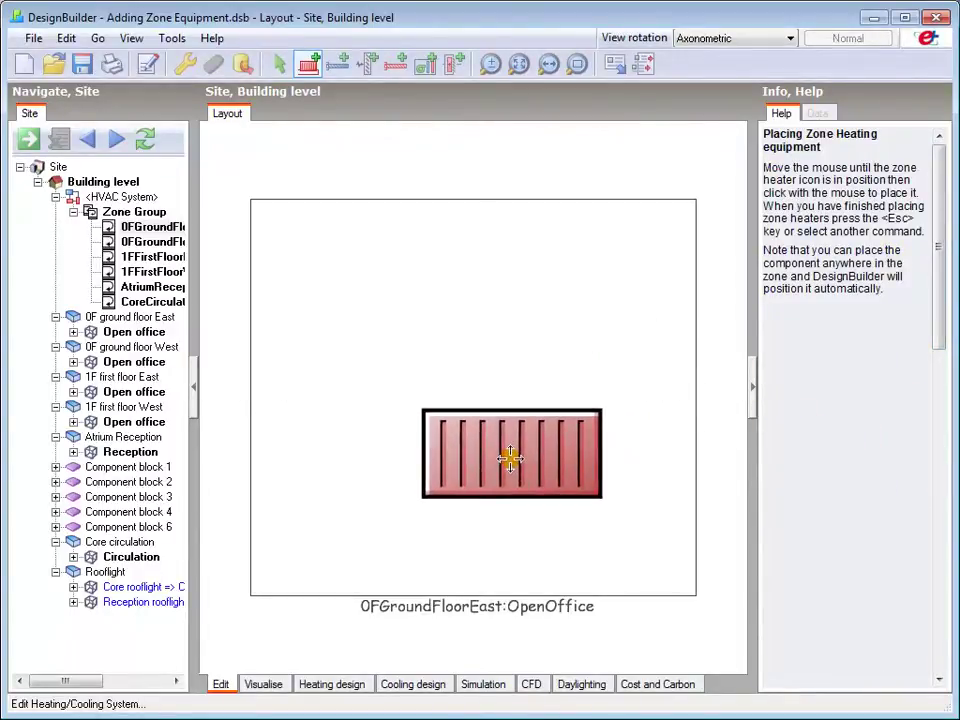
pyautogui.click(504, 456)
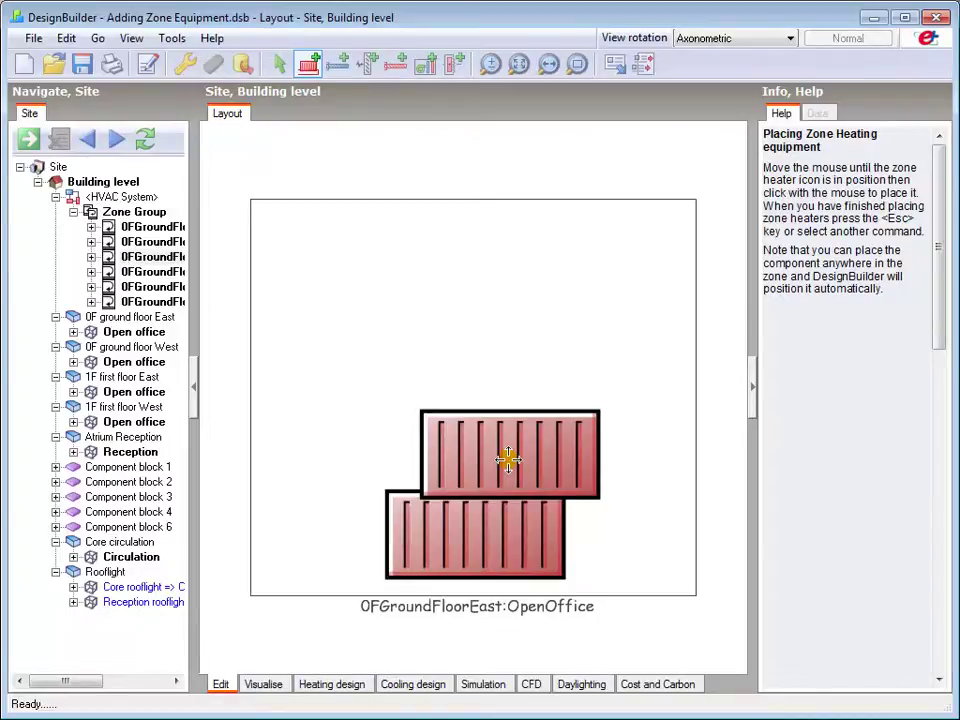
pyautogui.rightClick(508, 456)
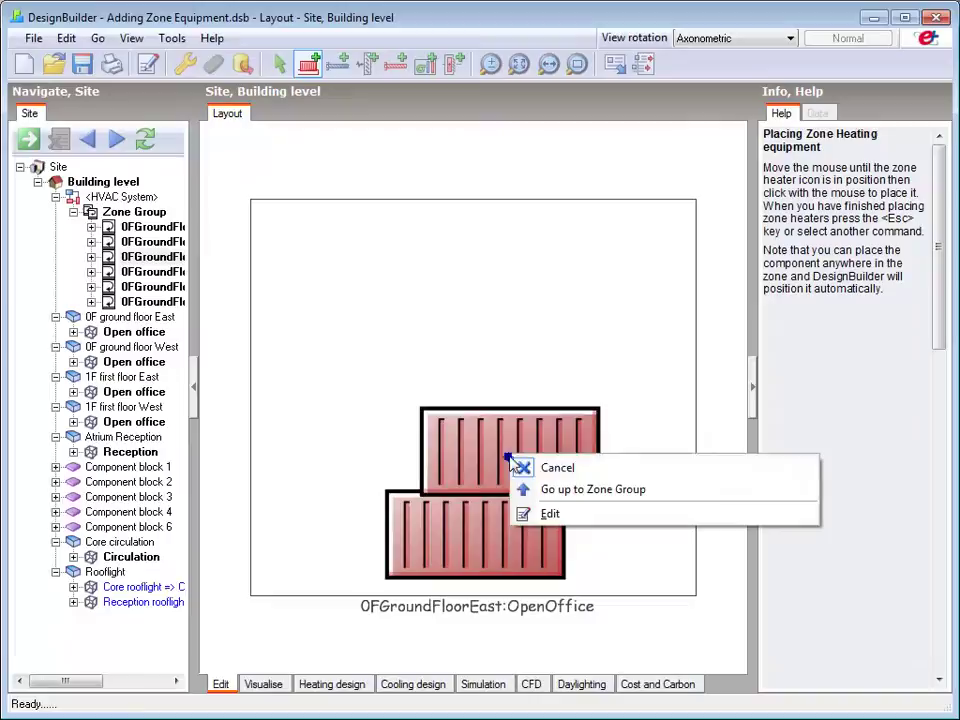
pyautogui.click(545, 467)
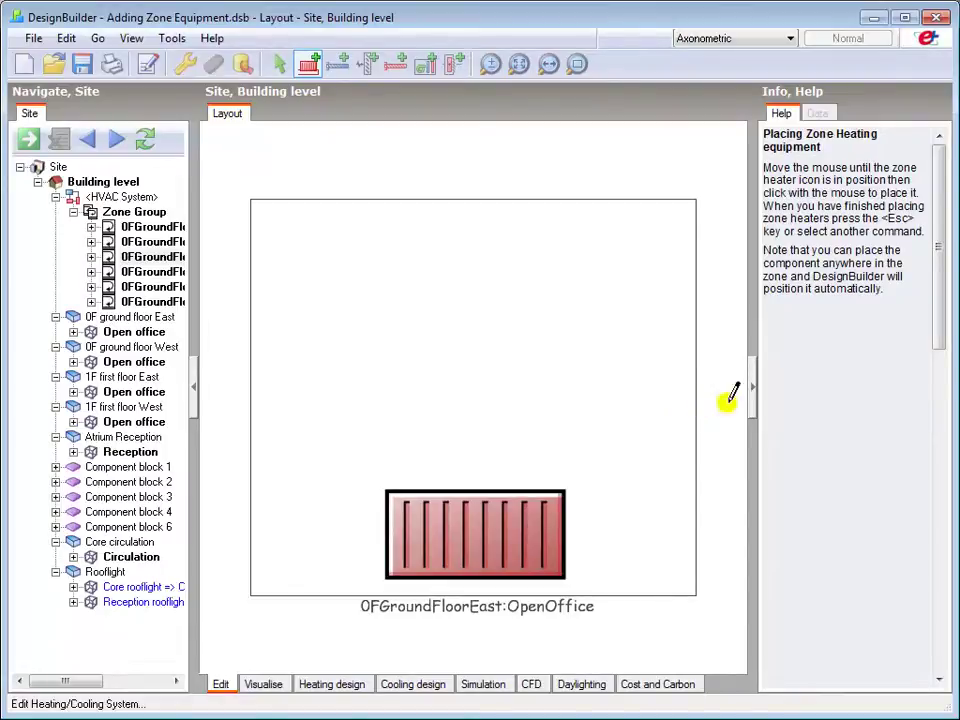
# - End heater placement and review the electric convectors throughout the zone group and inside the 0FGroundFloorEast:OpenOffice zone
pyautogui.press('Escape')
pyautogui.moveTo(936, 315); pyautogui.dragTo(940, 450)
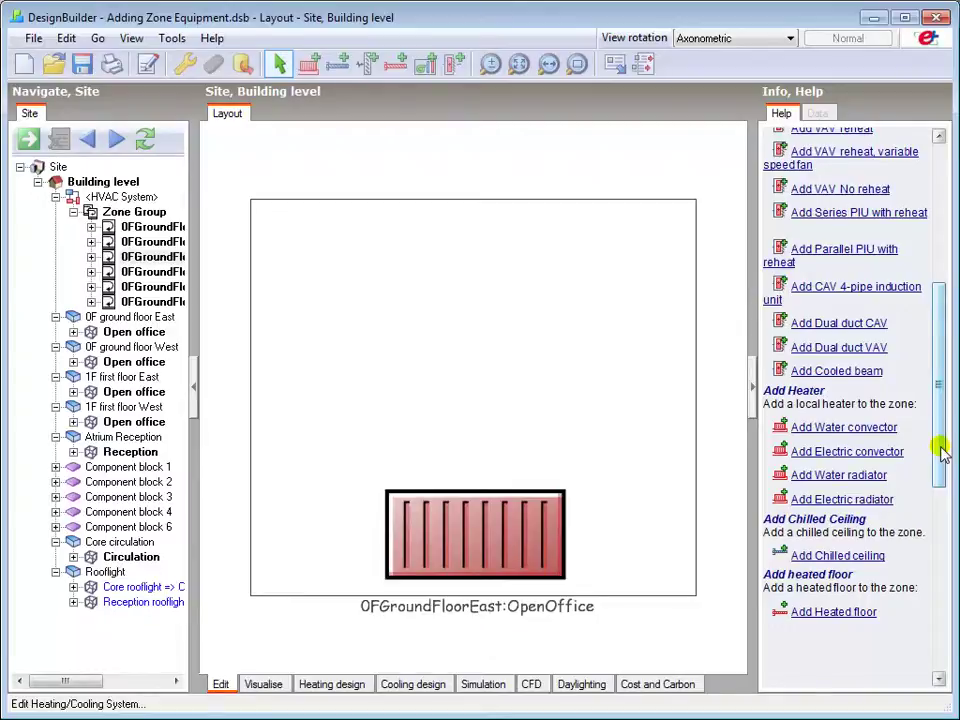
pyautogui.click(145, 217)
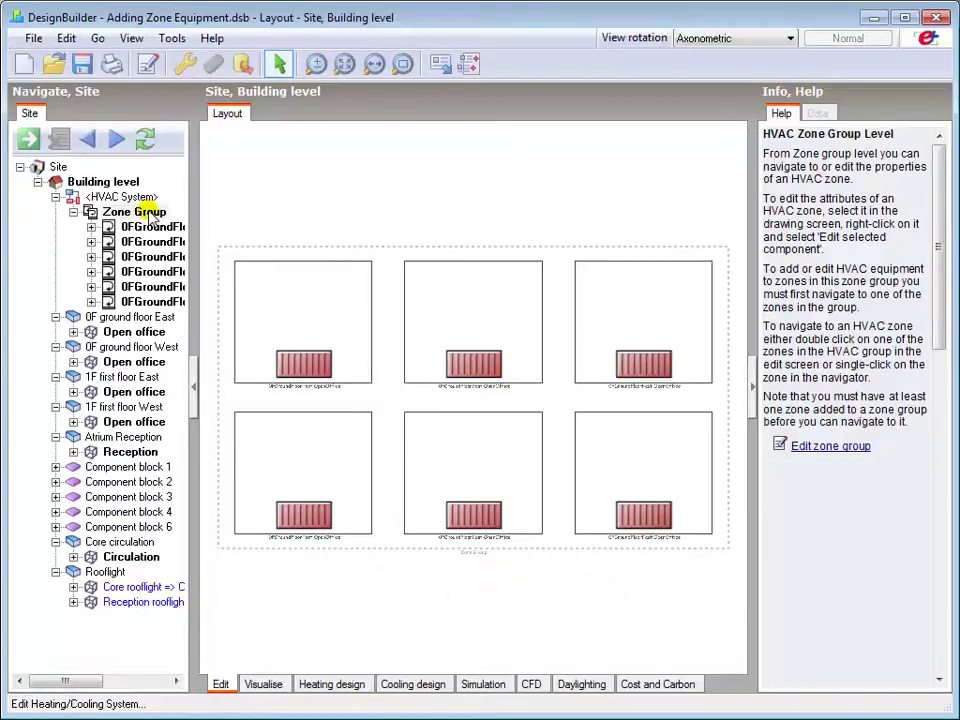
pyautogui.doubleClick(108, 228)
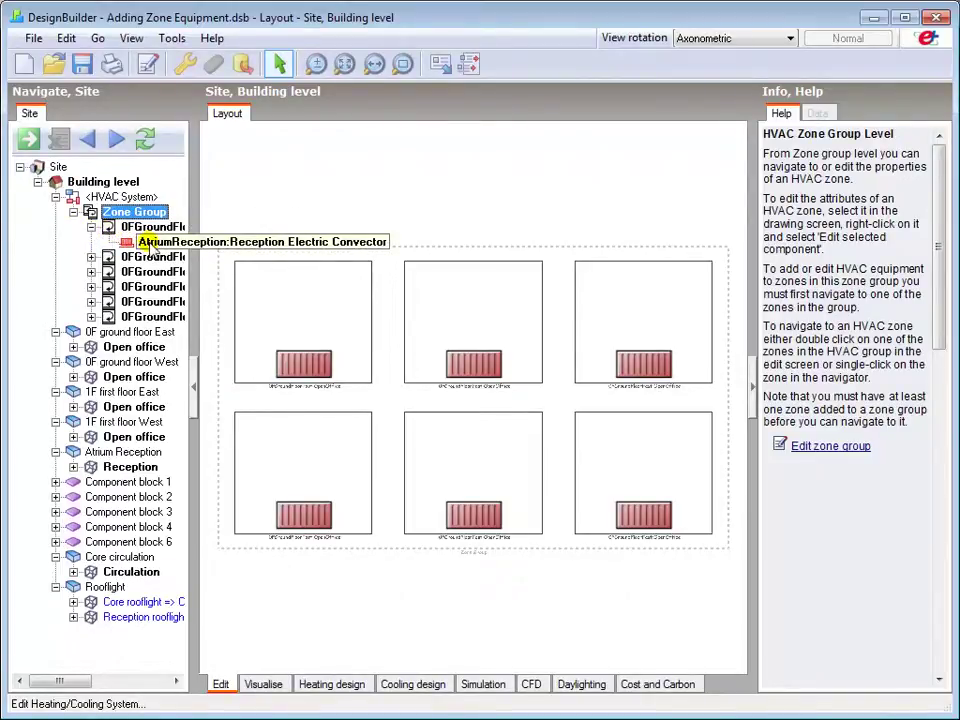
pyautogui.click(301, 366)
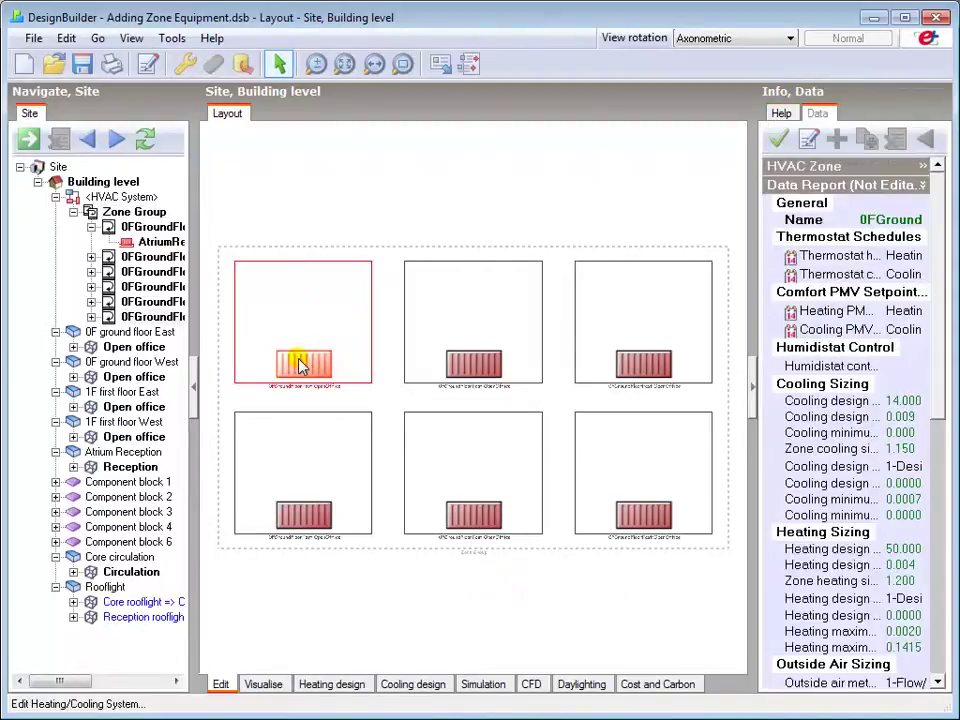
pyautogui.doubleClick(301, 366)
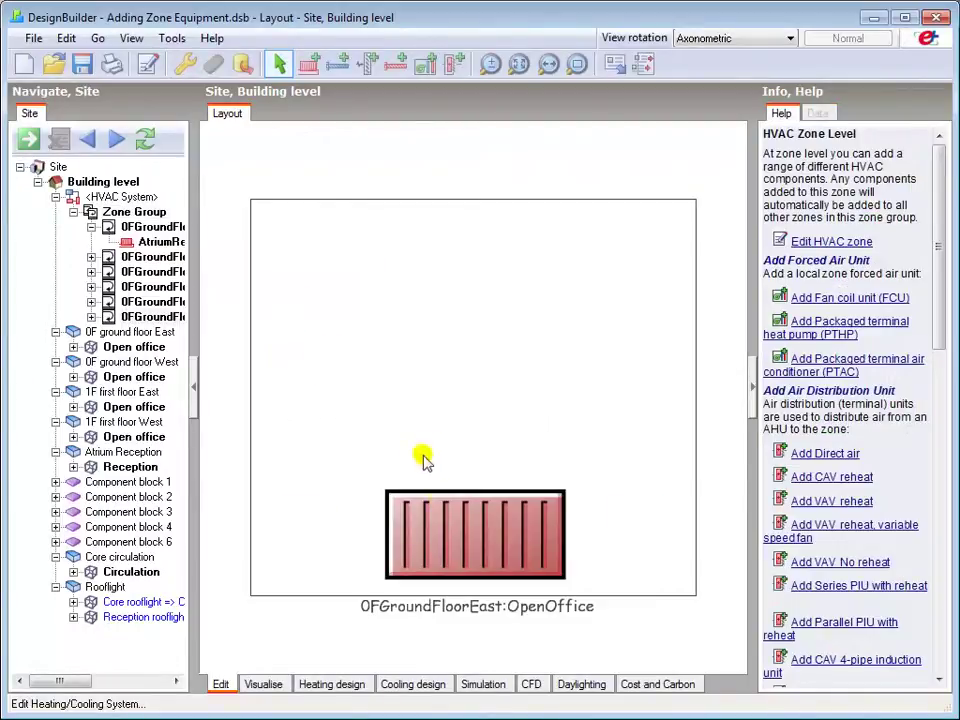
# - Examine the zone's electric convector data, including nominal capacity and efficiency, and close it without saving
pyautogui.click(474, 538)
pyautogui.doubleClick(474, 538)
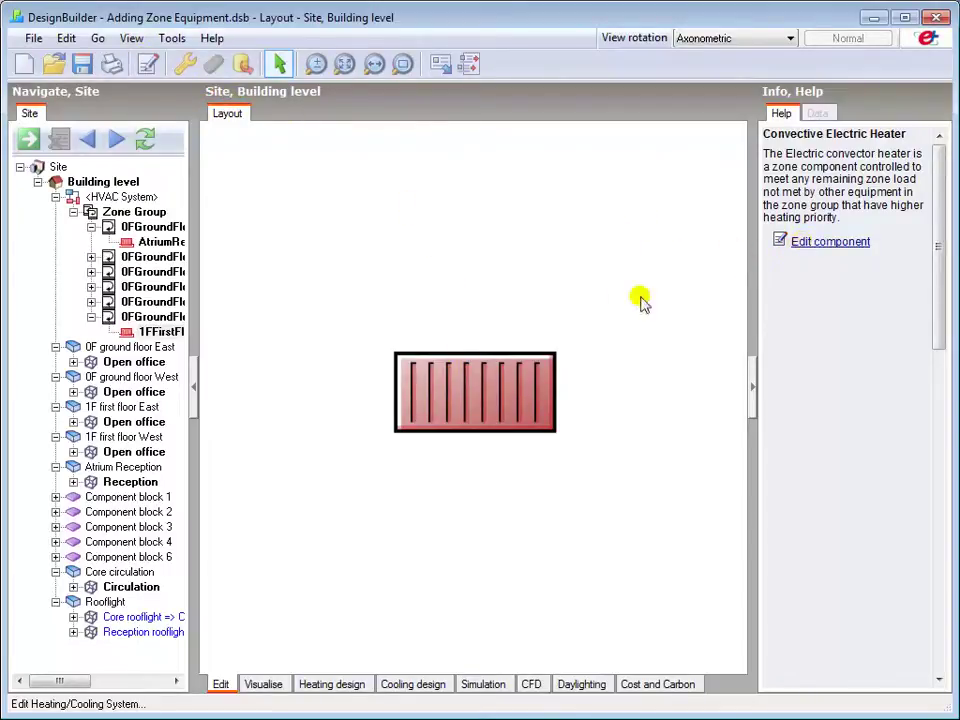
pyautogui.rightClick(456, 390)
pyautogui.click(500, 424)
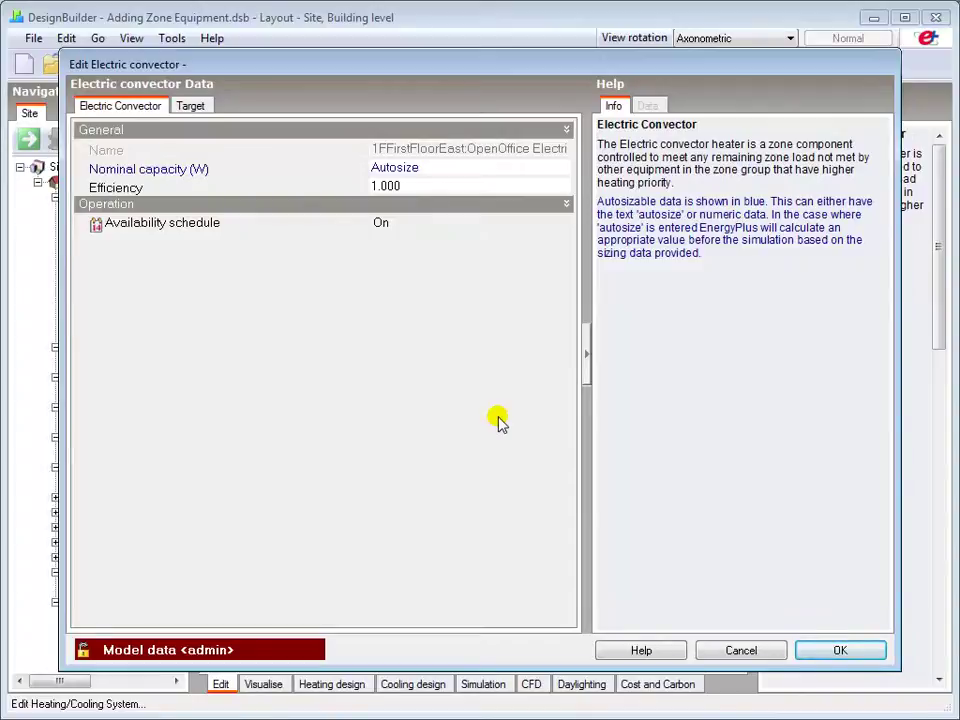
pyautogui.click(429, 167)
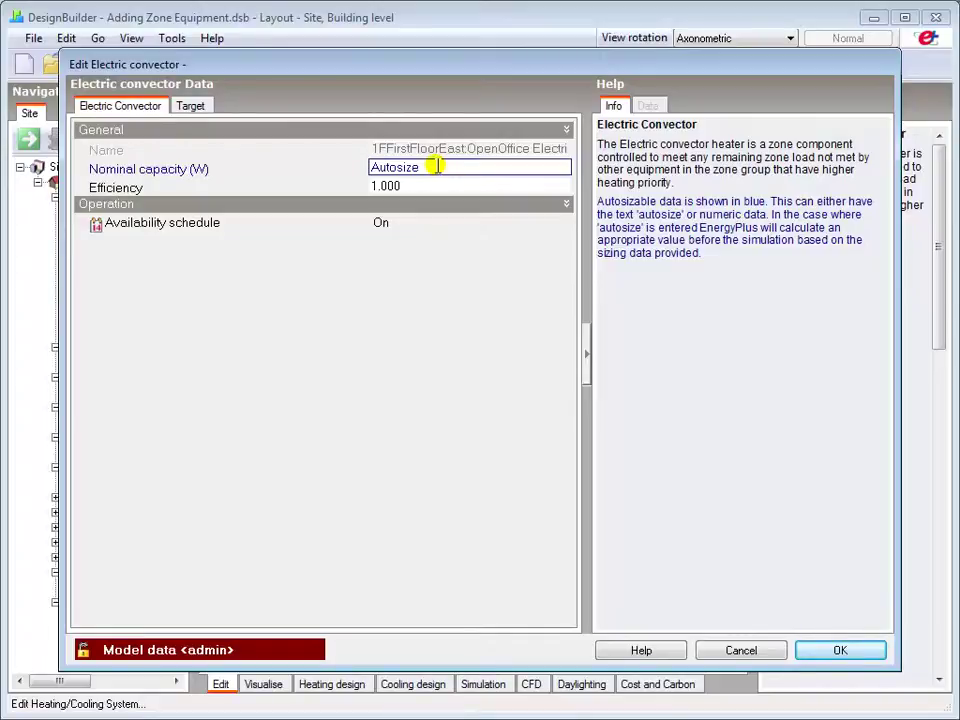
pyautogui.click(424, 185)
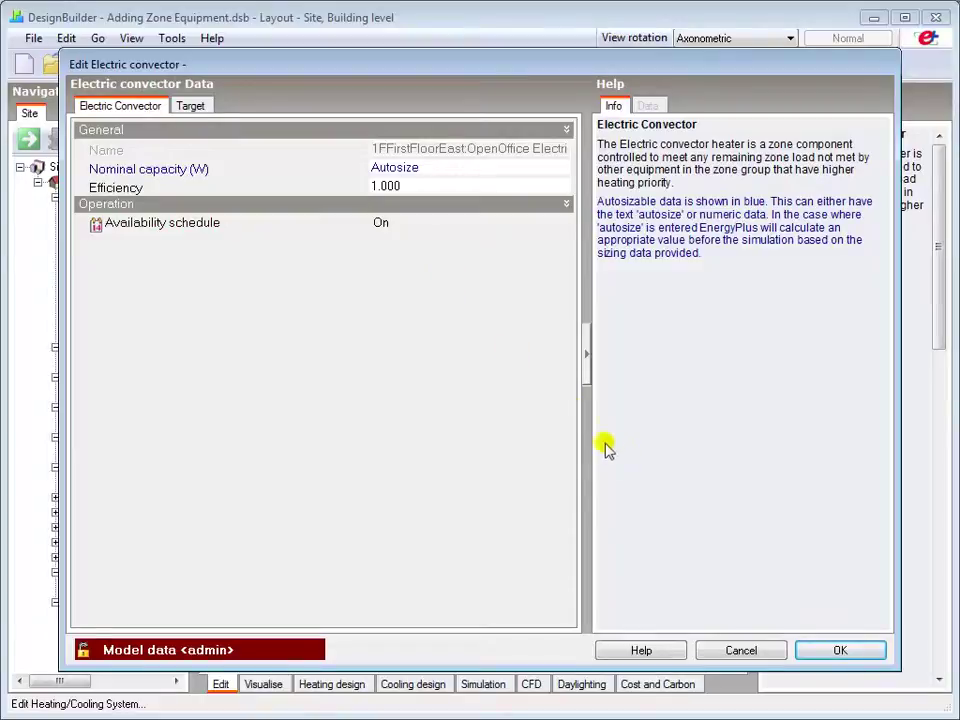
pyautogui.click(747, 654)
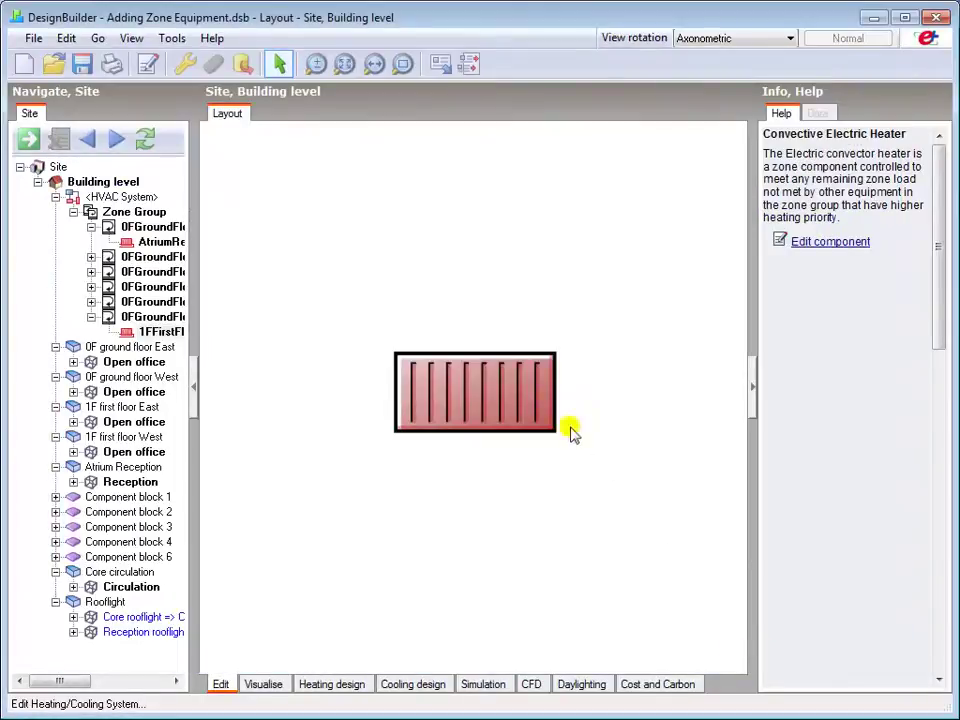
# - Review the building-level heating setpoint and set back temperatures in the activity data and the heating schedule in the HVAC data
pyautogui.click(104, 183)
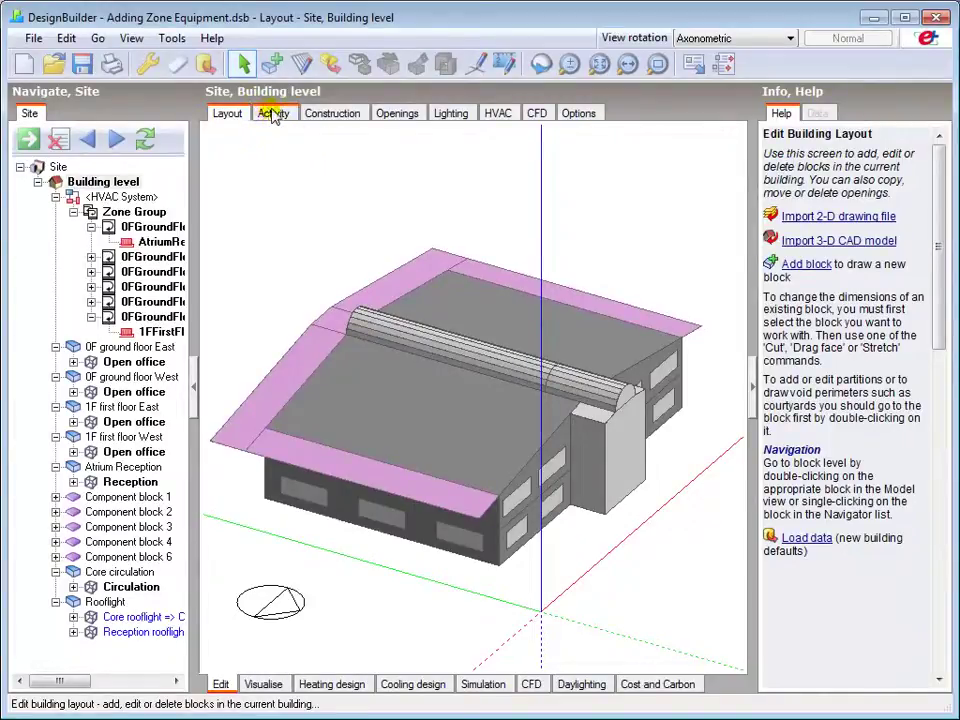
pyautogui.click(272, 115)
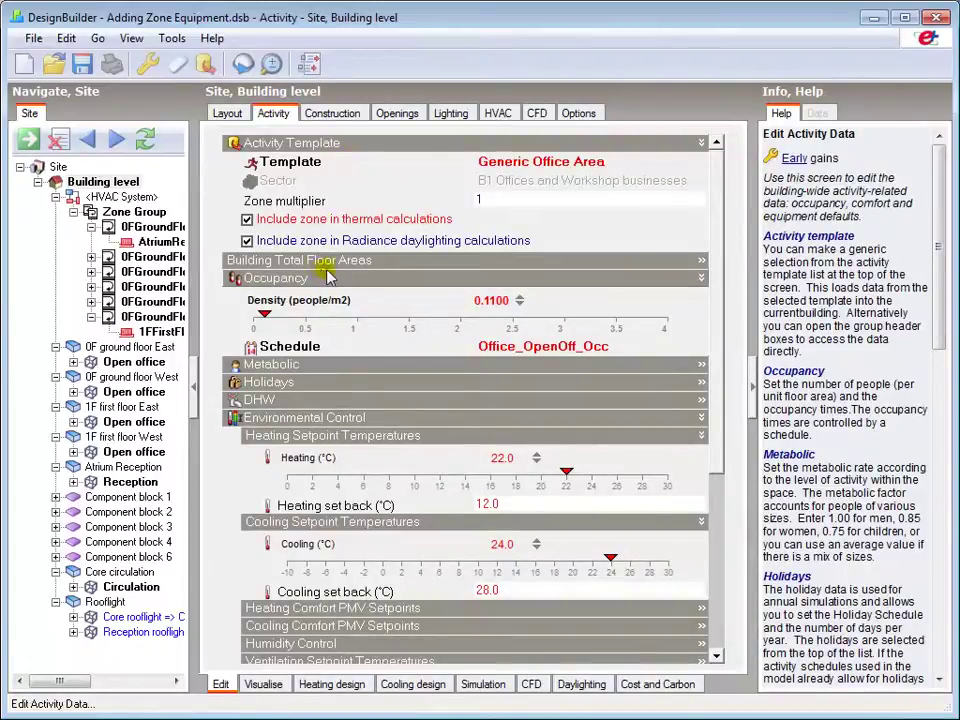
pyautogui.moveTo(716, 334); pyautogui.dragTo(717, 400)
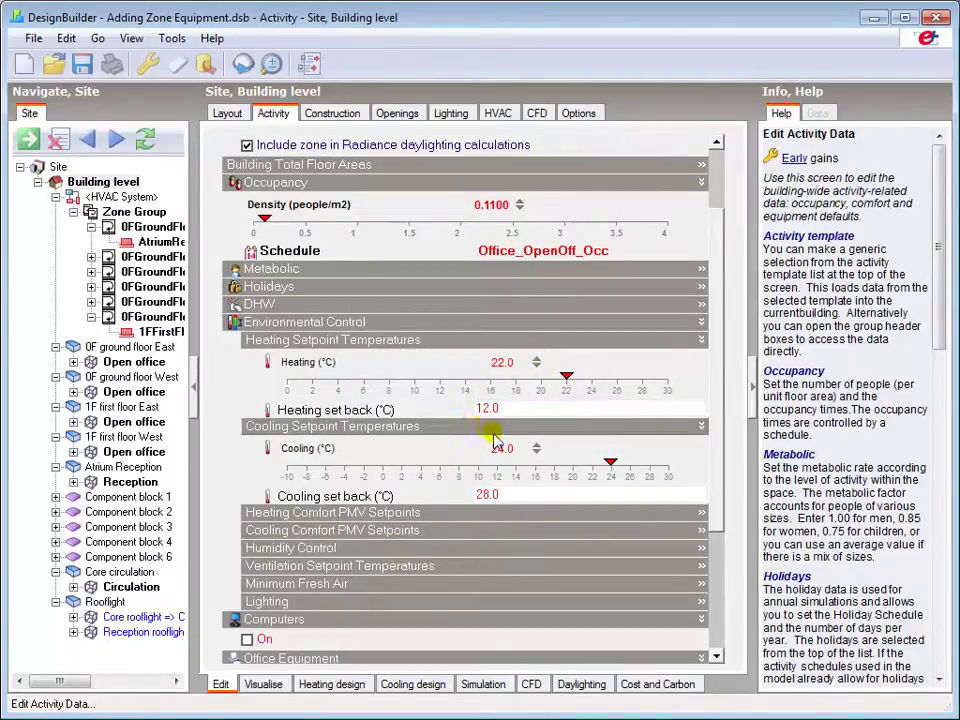
pyautogui.click(525, 412)
pyautogui.click(489, 408)
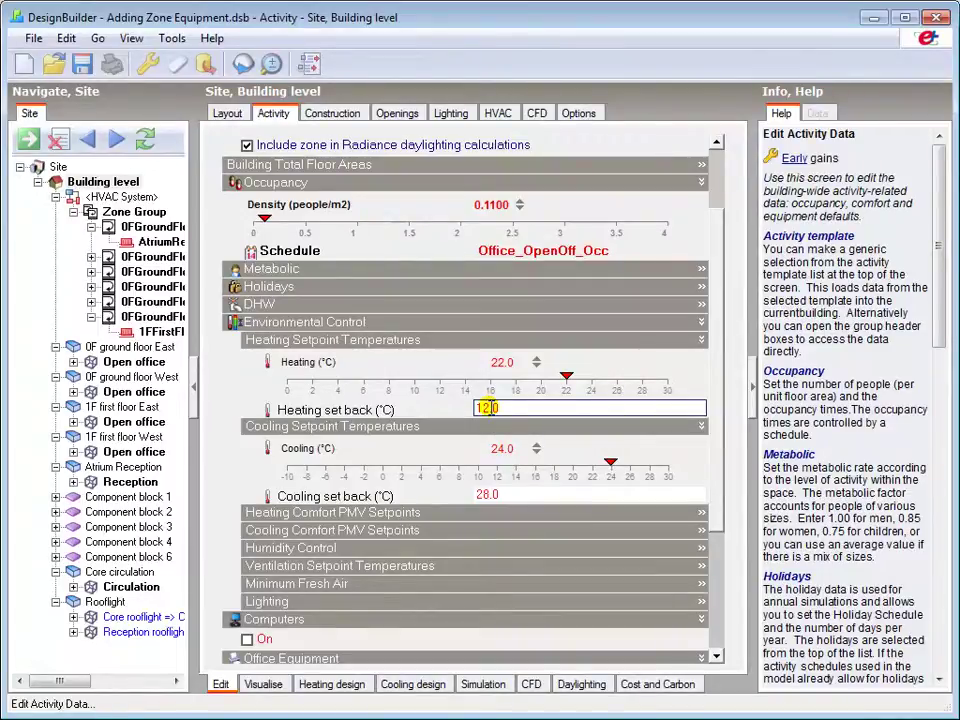
pyautogui.press('Return')
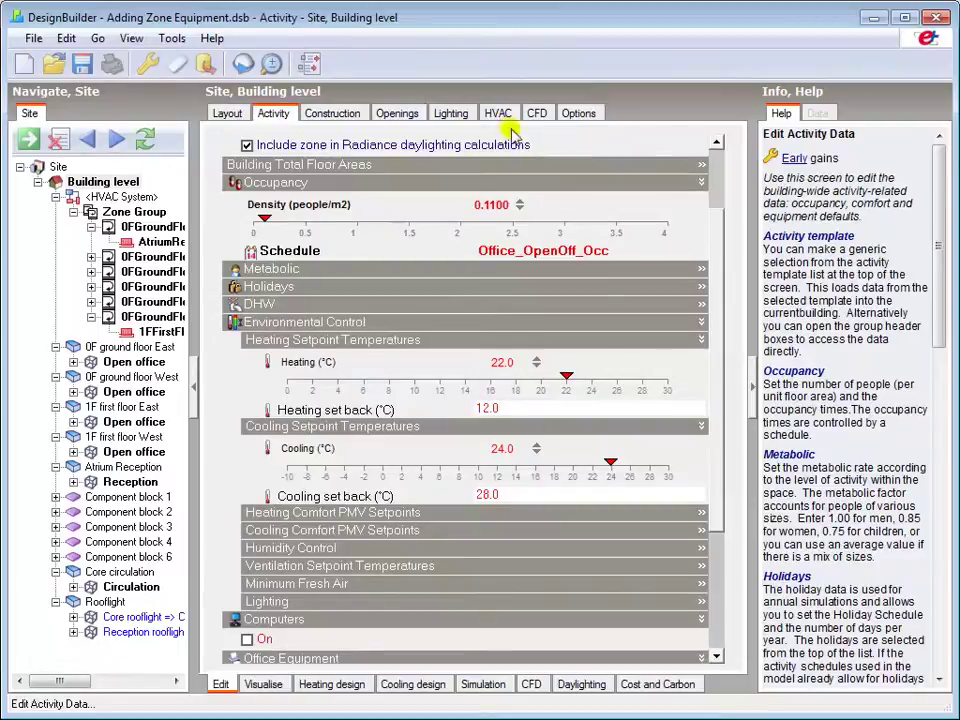
pyautogui.click(498, 113)
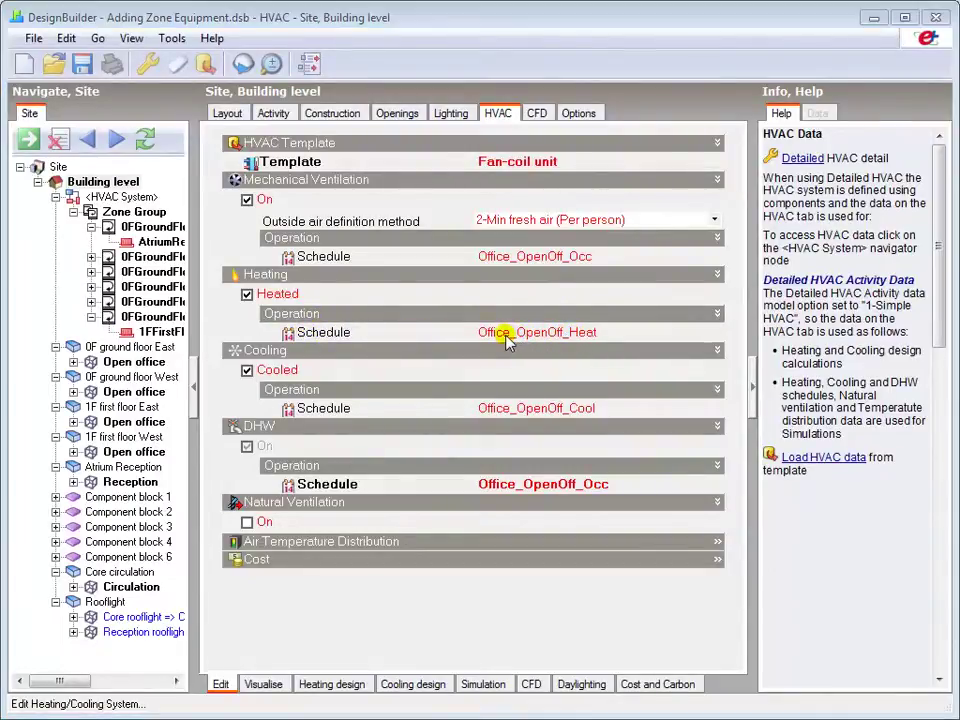
# - Set up a simulation for the winter design week and exclude the monthly and annual and daily output intervals
pyautogui.click(484, 685)
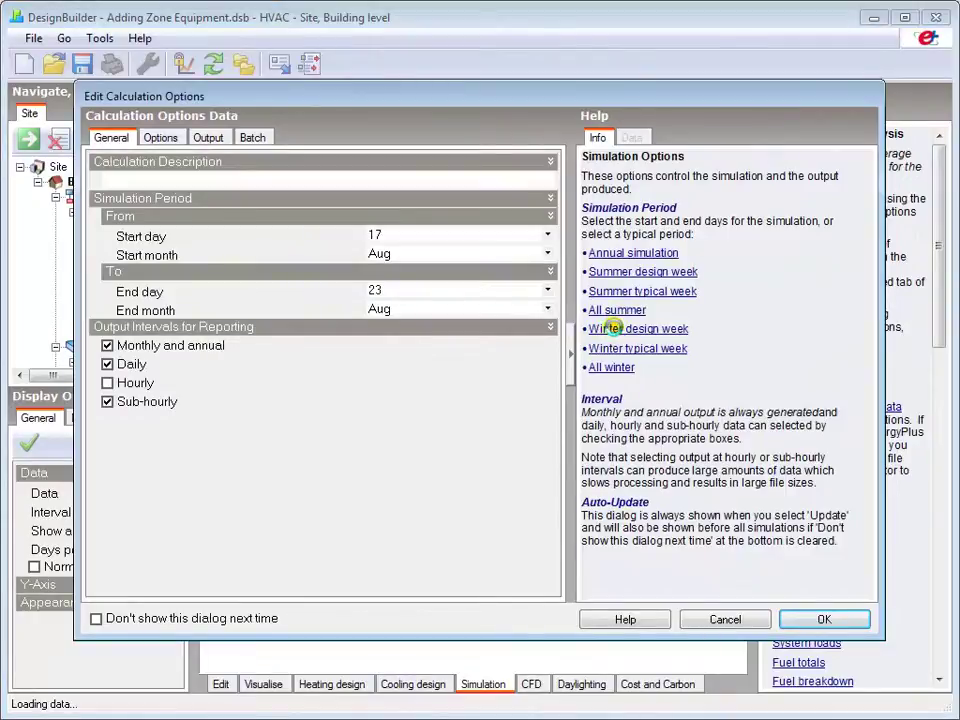
pyautogui.click(611, 331)
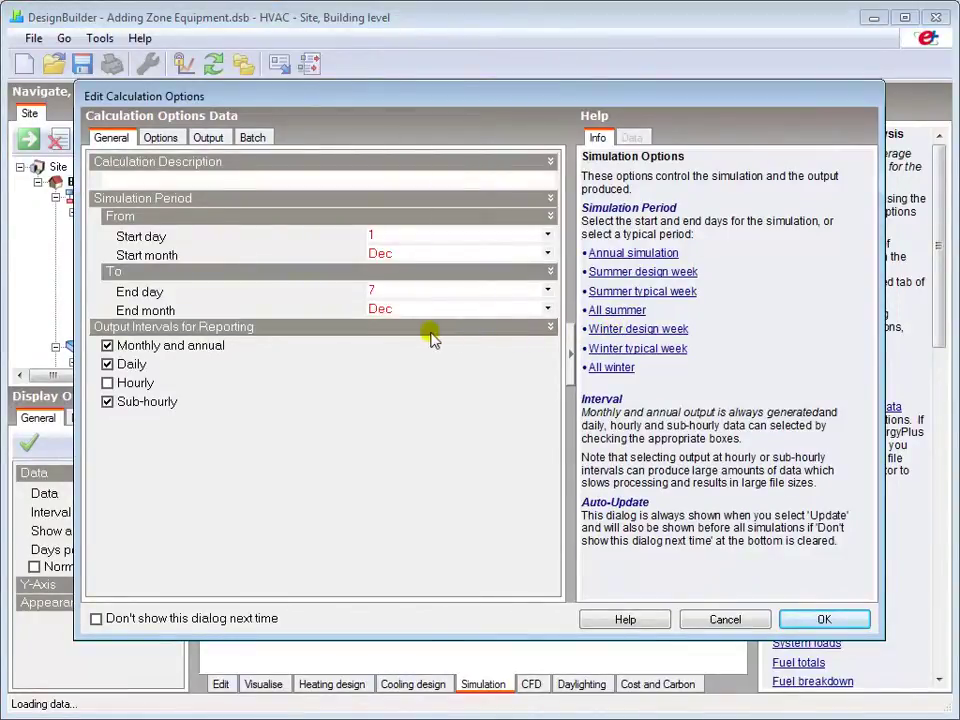
pyautogui.click(131, 364)
pyautogui.click(122, 345)
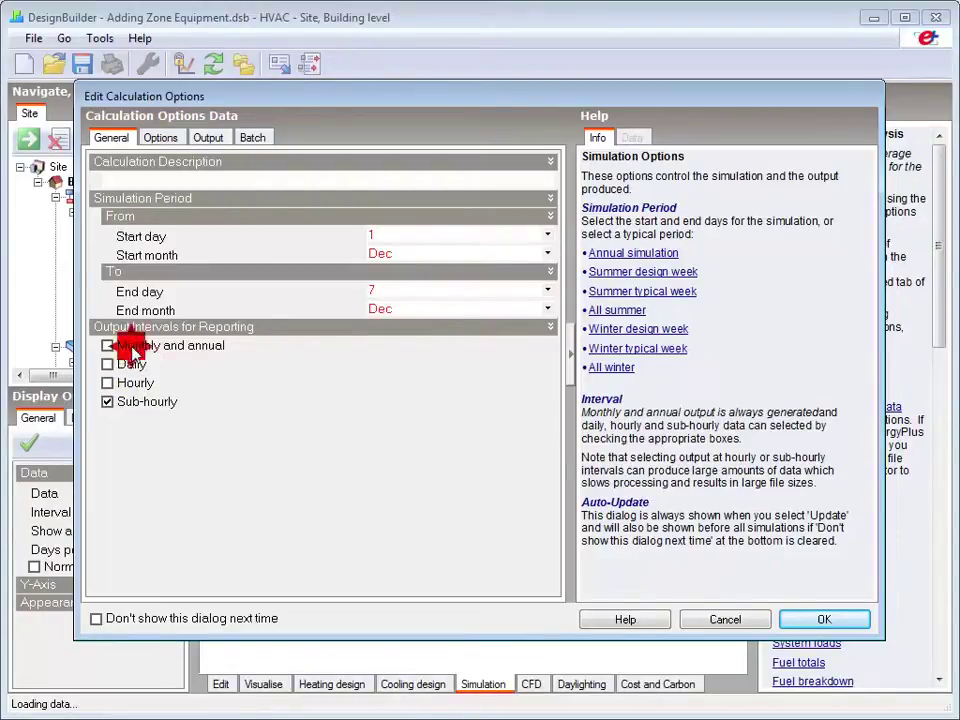
# - Set the simulation's time steps per hour to 6
pyautogui.click(157, 140)
pyautogui.click(301, 202)
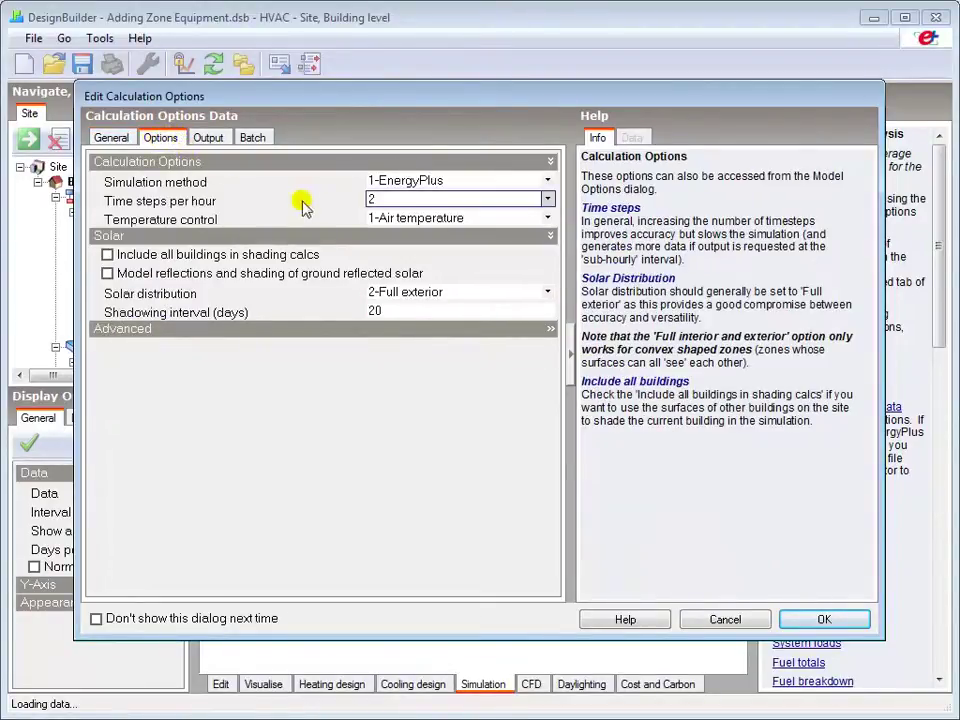
pyautogui.click(375, 198)
pyautogui.click(396, 252)
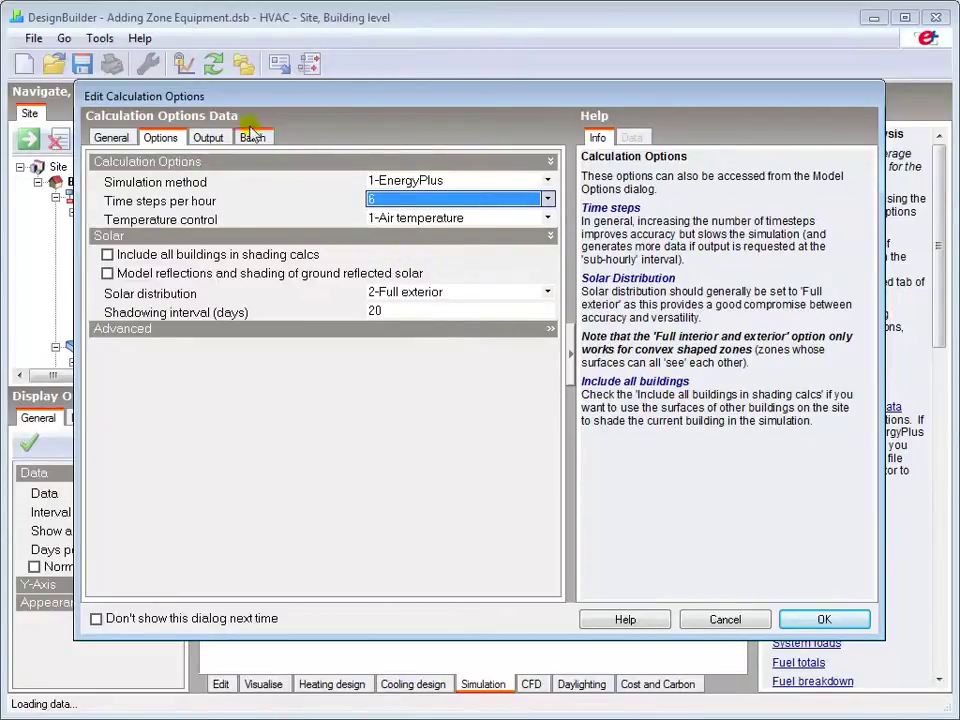
# - Turn off building and block output of zone data, set zone environmental and comfort reports to all periods, and run the simulation
pyautogui.click(203, 138)
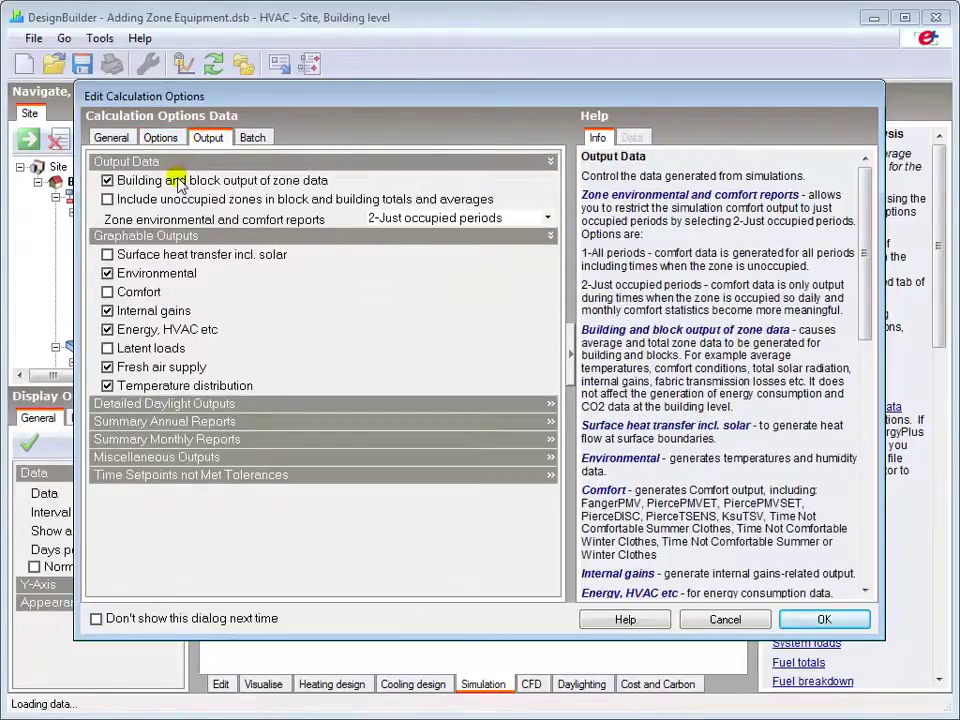
pyautogui.click(186, 182)
pyautogui.click(403, 220)
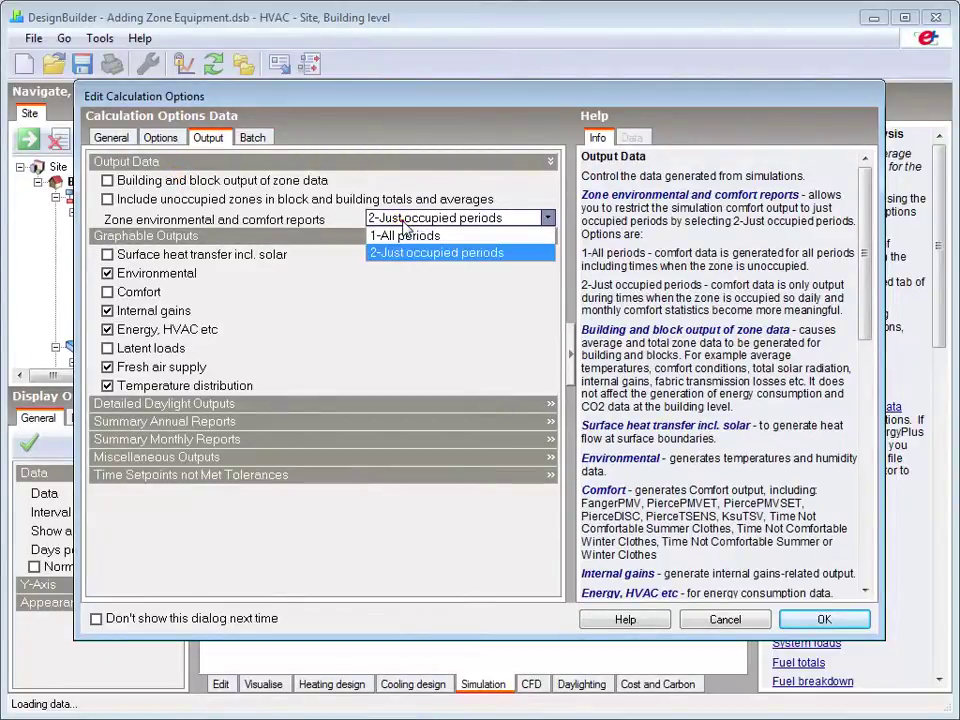
pyautogui.click(403, 237)
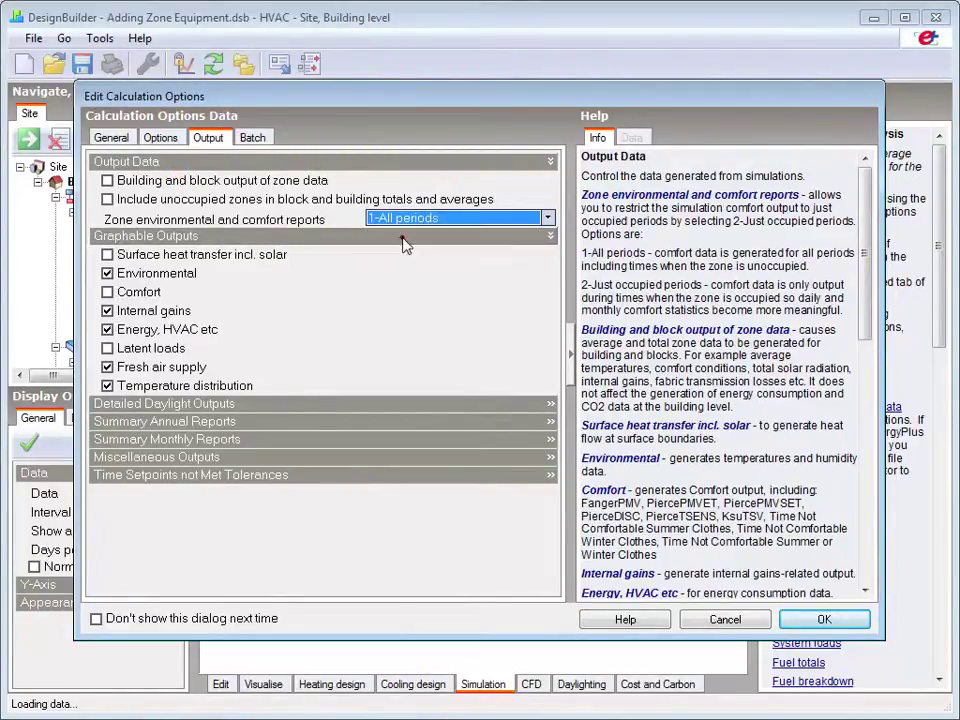
pyautogui.click(820, 620)
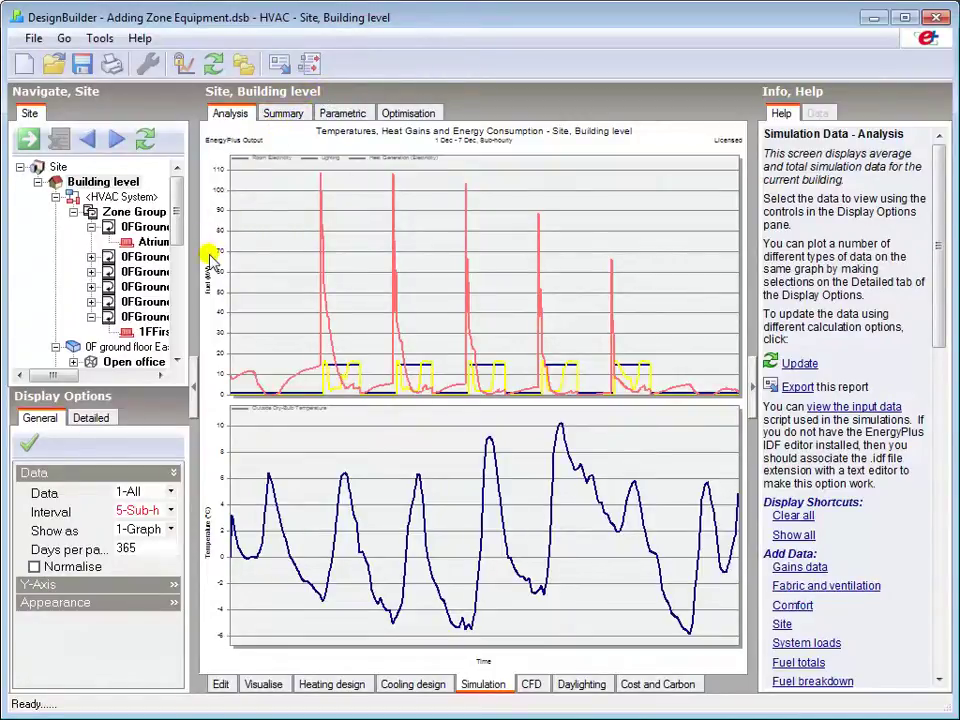
# - Examine the simulated air temperatures of the 0F ground floor East open office over the winter design week
pyautogui.scroll(-2, 178, 216)
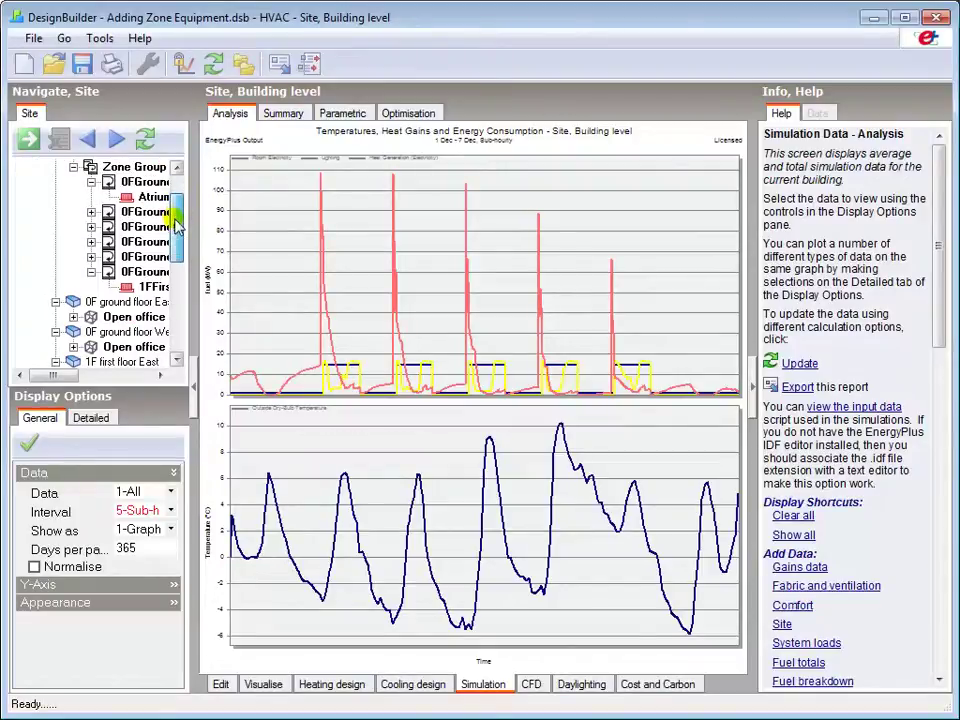
pyautogui.click(135, 316)
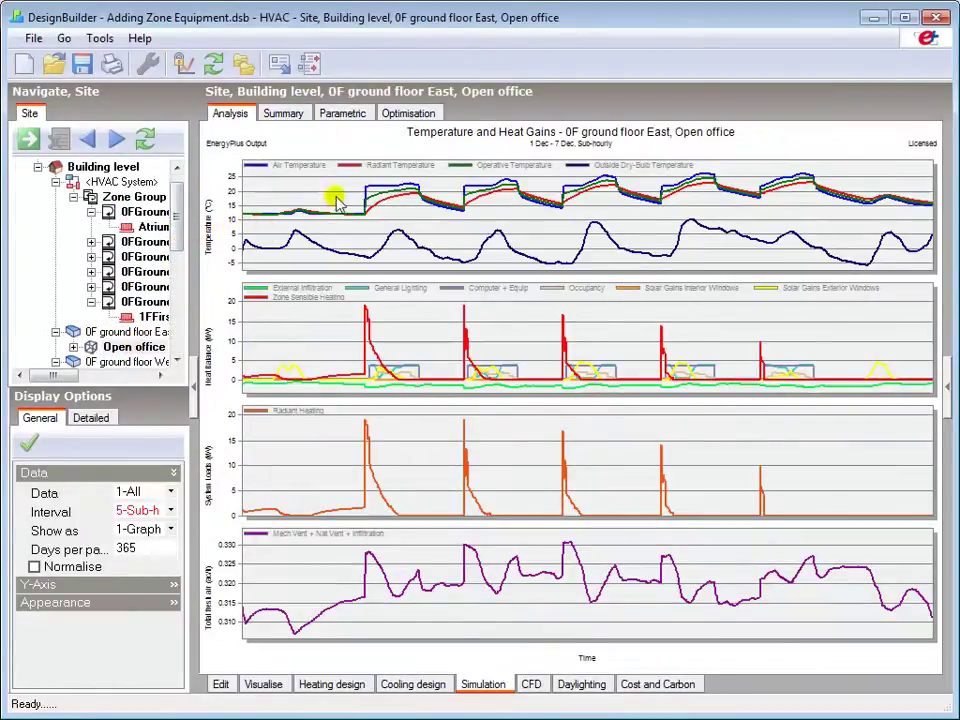
pyautogui.click(395, 193)
pyautogui.moveTo(397, 195); pyautogui.dragTo(476, 192)
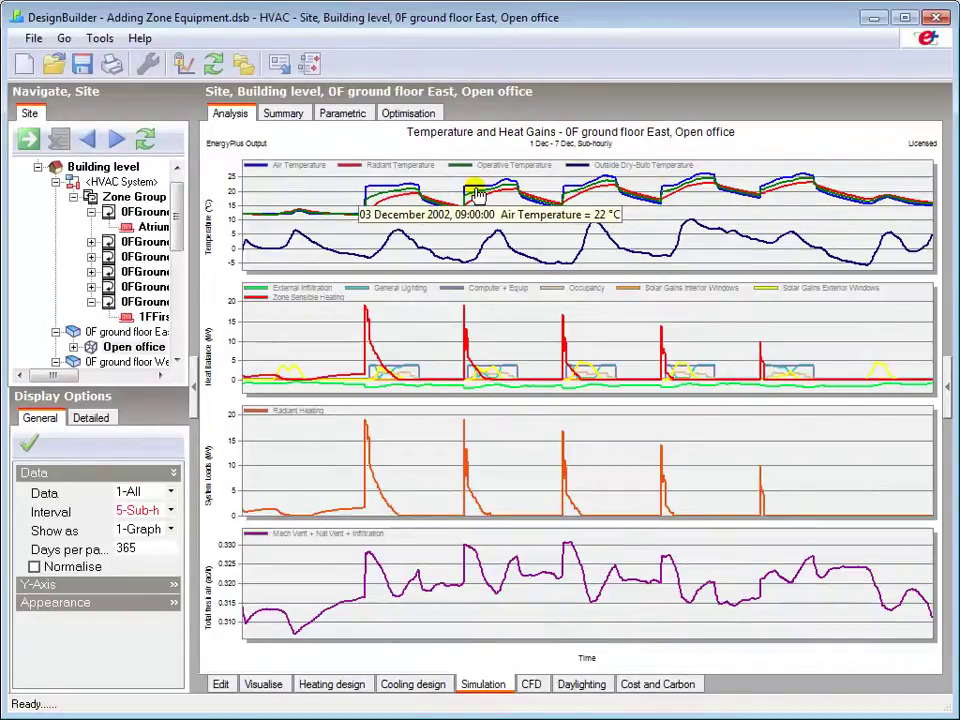
pyautogui.moveTo(476, 192)
pyautogui.mouseDown()
pyautogui.moveTo(446, 197)
pyautogui.moveTo(462, 214)
pyautogui.moveTo(489, 210)
pyautogui.mouseUp()
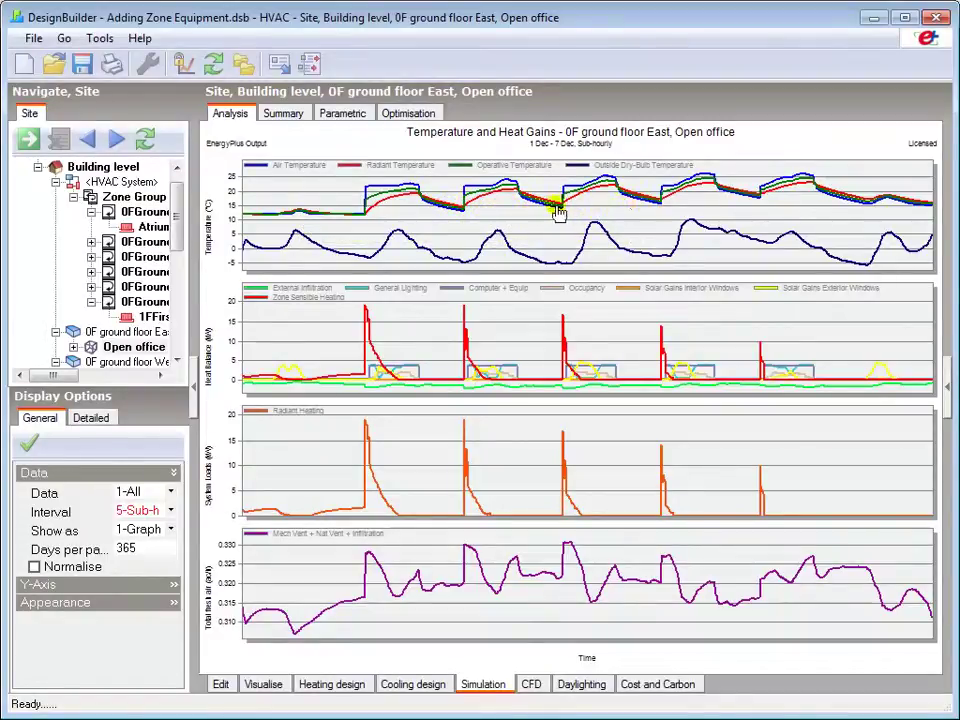
pyautogui.click(461, 214)
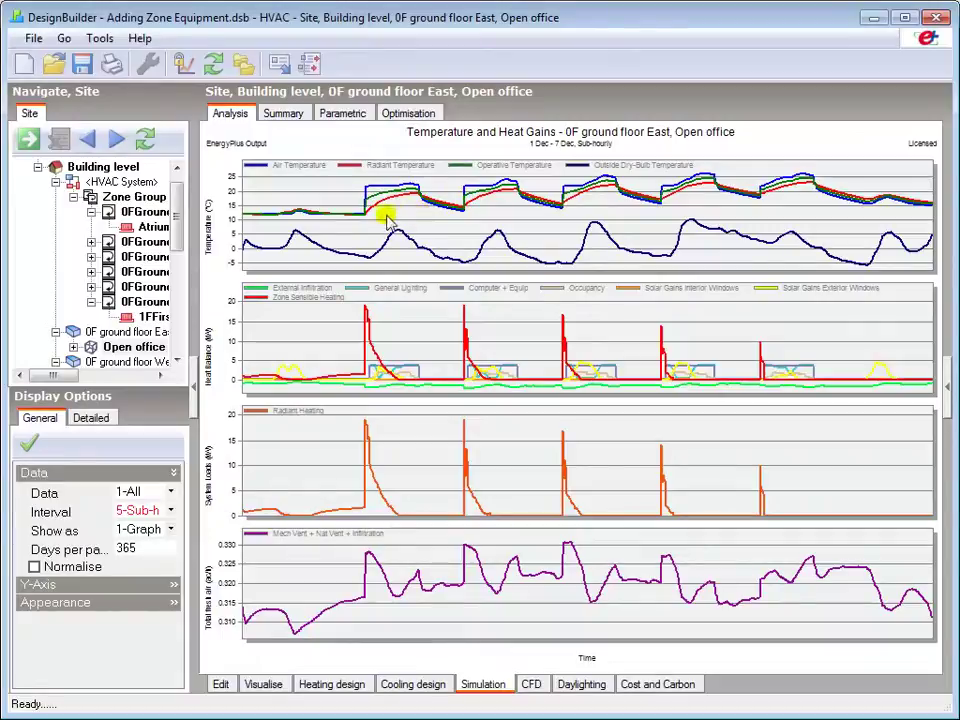
pyautogui.click(295, 214)
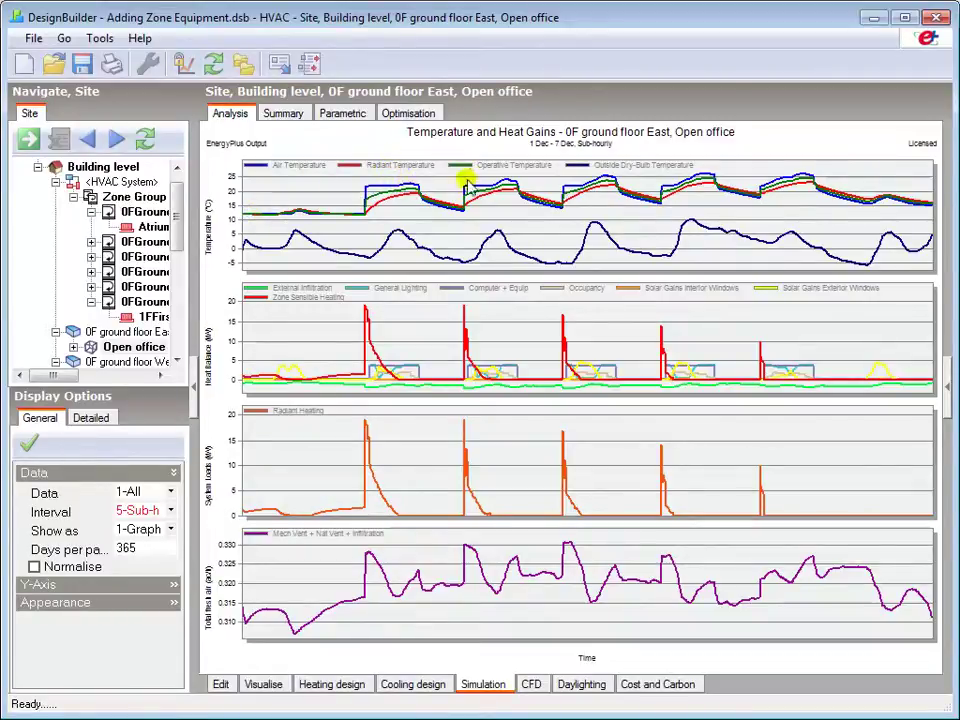
pyautogui.moveTo(690, 178)
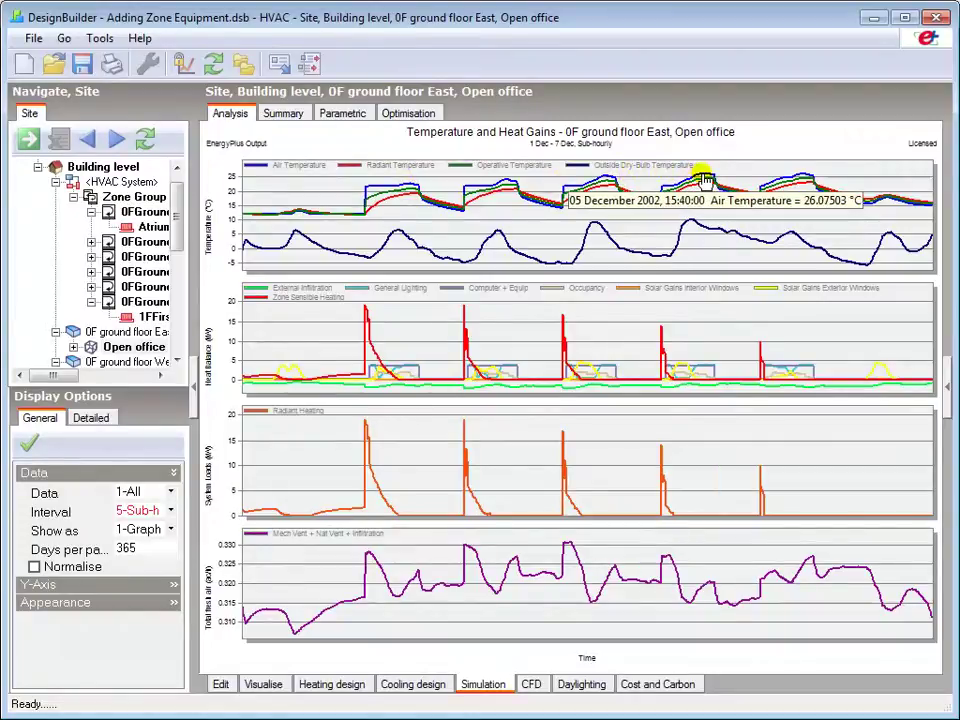